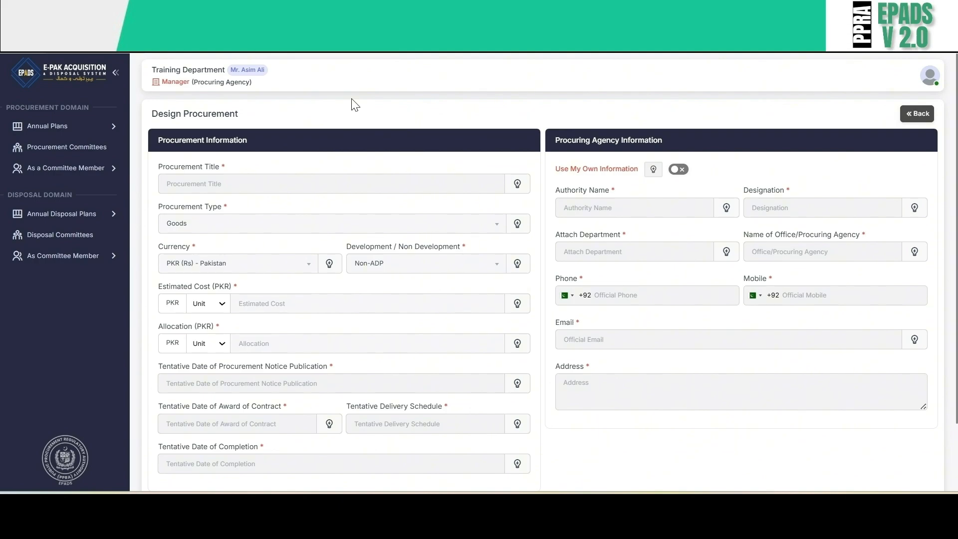
Title the procurement "procurement Laptop", keeping its type as Goods and its development category as Non-ADP
{"action": "left_click", "coordinate": [275, 184]}
{"action": "left_click", "coordinate": [275, 184]}
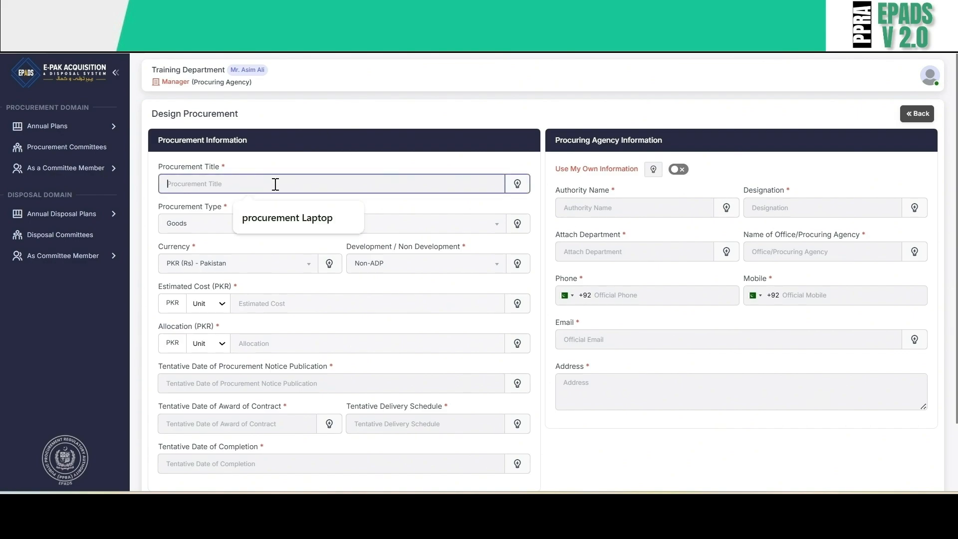
{"action": "left_click", "coordinate": [285, 212]}
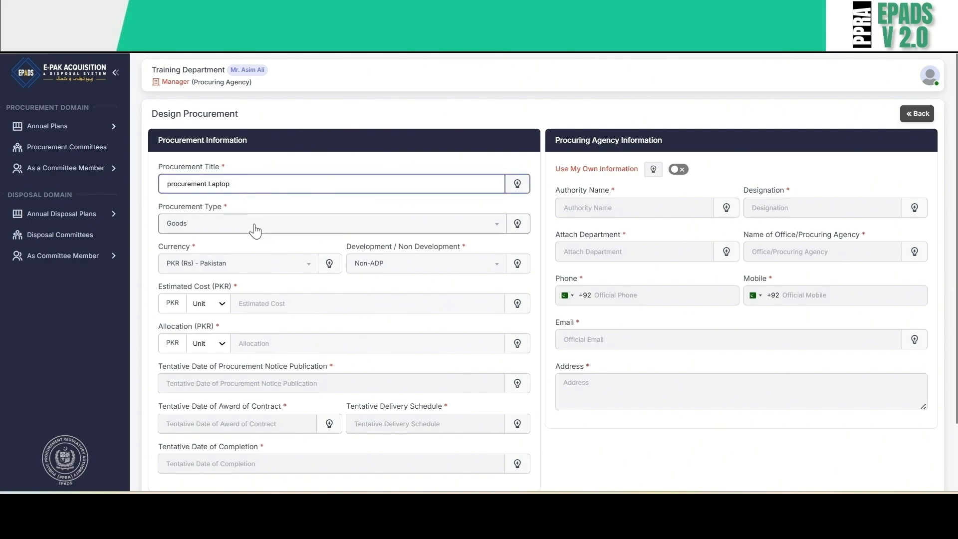
{"action": "left_click", "coordinate": [240, 231]}
{"action": "left_click", "coordinate": [218, 245]}
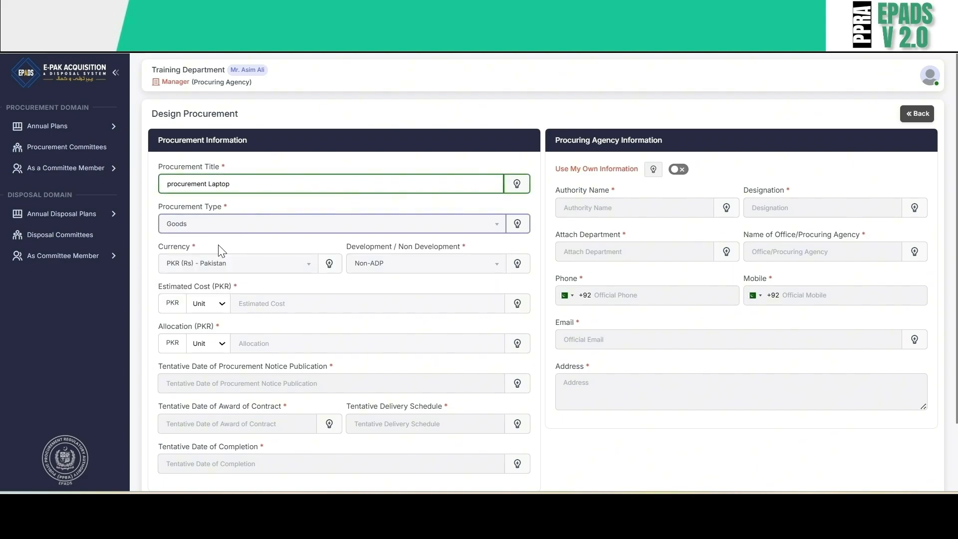
{"action": "left_click", "coordinate": [389, 267]}
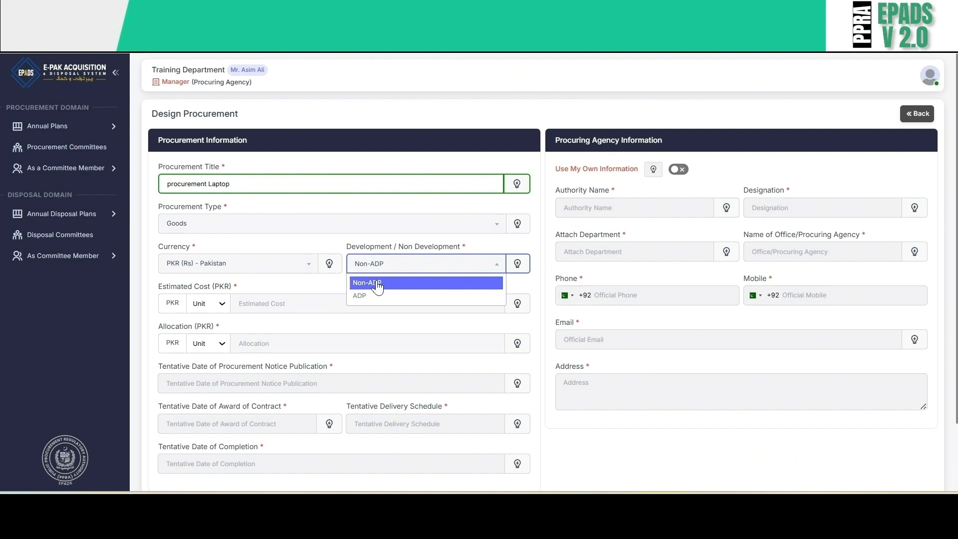
{"action": "left_click", "coordinate": [377, 284]}
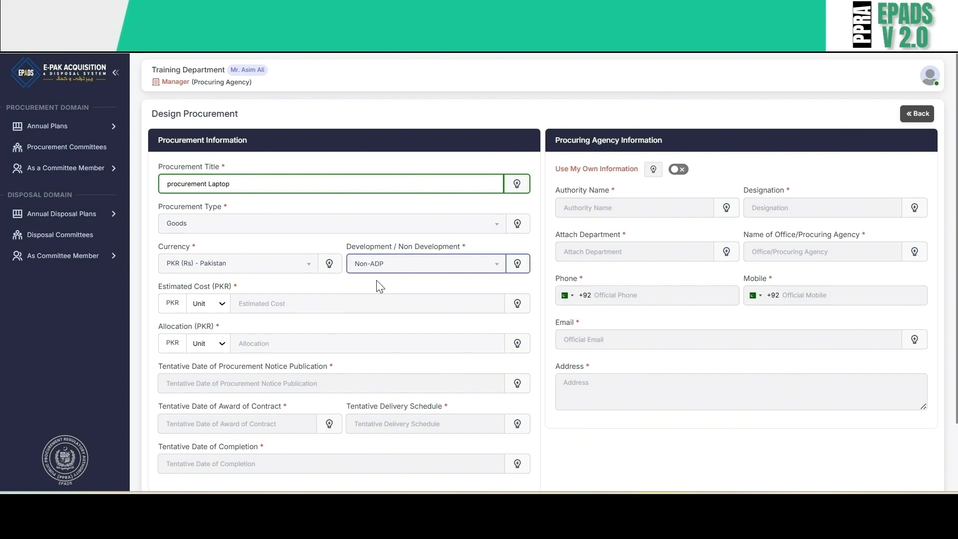
Enter an estimated cost of 99000 PKR and an allocation of 100000 PKR for the procurement
{"action": "left_click", "coordinate": [279, 303]}
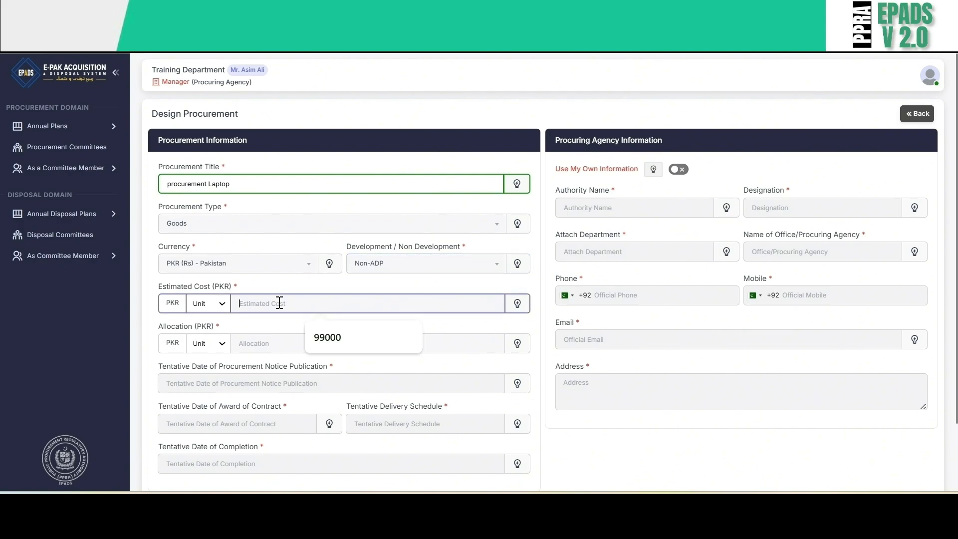
{"action": "mouse_move", "coordinate": [310, 340]}
{"action": "left_click", "coordinate": [328, 344]}
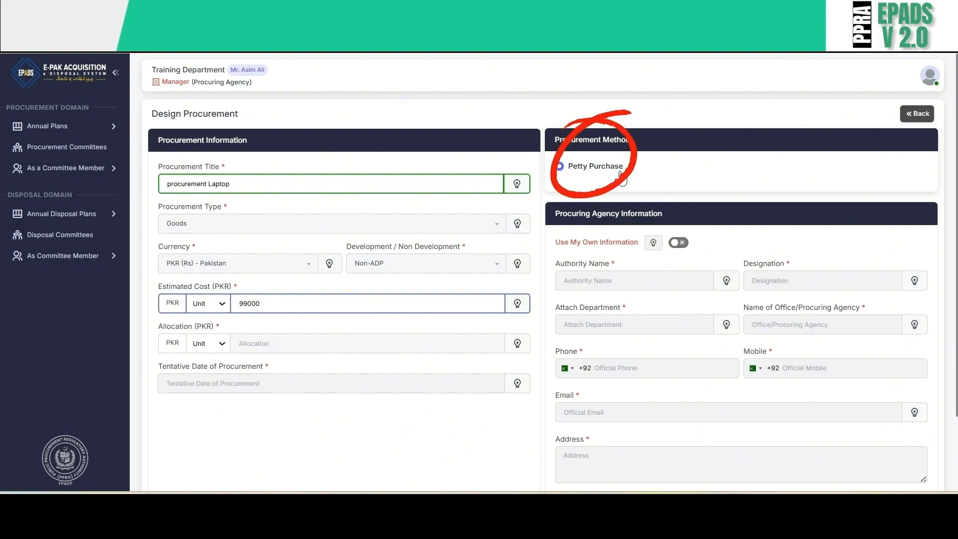
{"action": "left_click", "coordinate": [266, 341]}
{"action": "left_click", "coordinate": [333, 381]}
Set the tentative date of procurement to Mar 19, 2026
{"action": "left_click", "coordinate": [298, 383]}
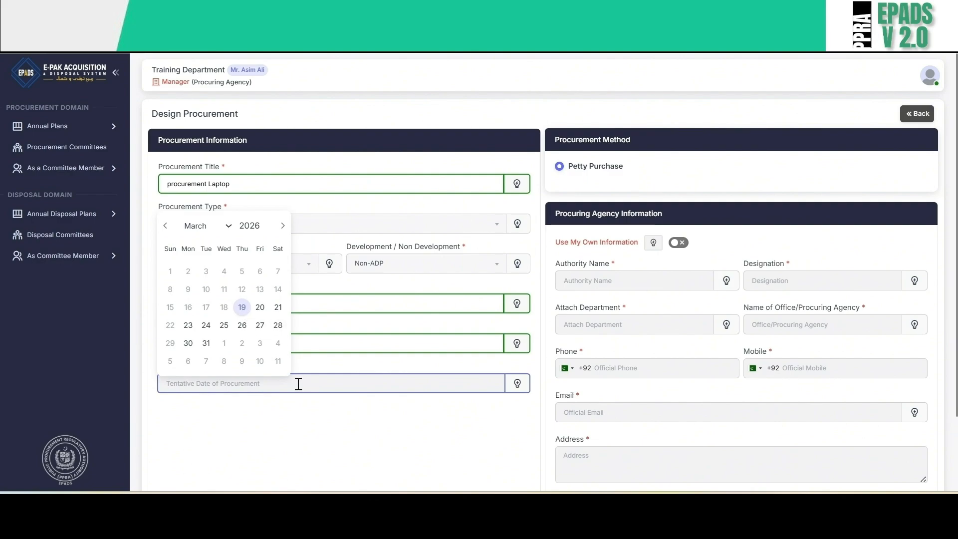
{"action": "left_click", "coordinate": [305, 415]}
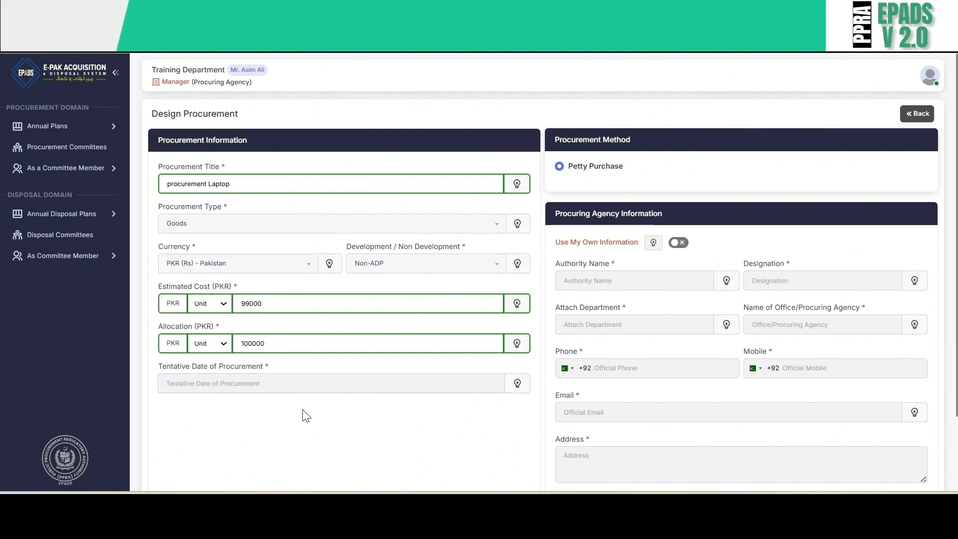
{"action": "left_click", "coordinate": [277, 381]}
{"action": "left_click", "coordinate": [248, 307]}
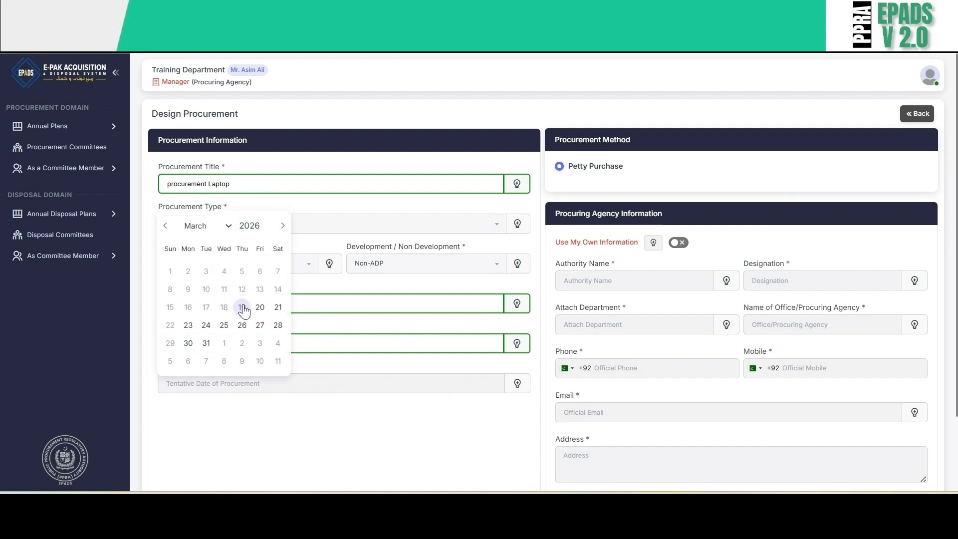
Fill in the authority's name, contact details and address, with Deputy Director, Social Welfare Department and Women Development Wing as designation, department and office
{"action": "left_click", "coordinate": [670, 280]}
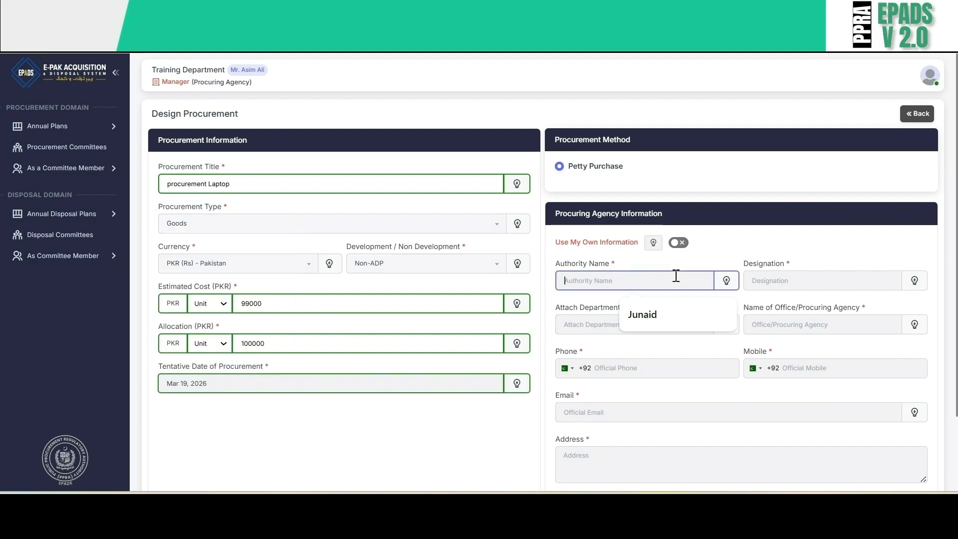
{"action": "left_click", "coordinate": [667, 313]}
{"action": "left_click", "coordinate": [781, 280]}
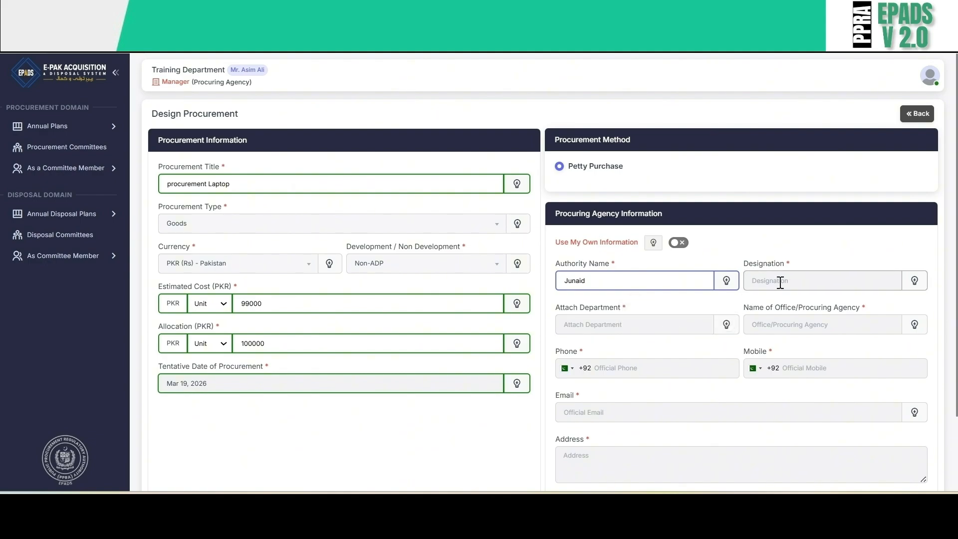
{"action": "left_click", "coordinate": [799, 278]}
{"action": "left_click", "coordinate": [841, 315]}
{"action": "left_click", "coordinate": [620, 462]}
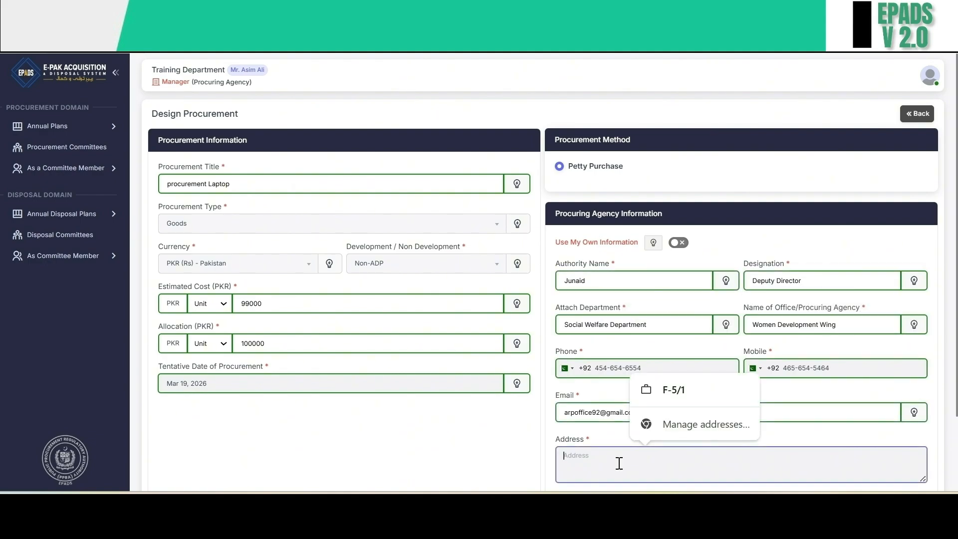
{"action": "left_click", "coordinate": [697, 388]}
Save the new procurement and confirm that its procurement type becomes final
{"action": "scroll", "coordinate": [696, 388], "scroll_direction": "down", "scroll_amount": 2}
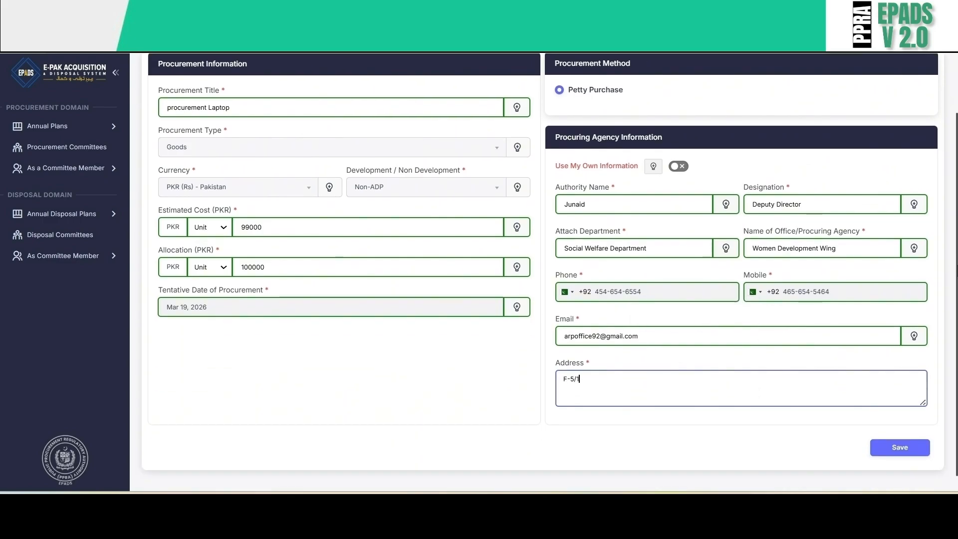
{"action": "left_click", "coordinate": [901, 437]}
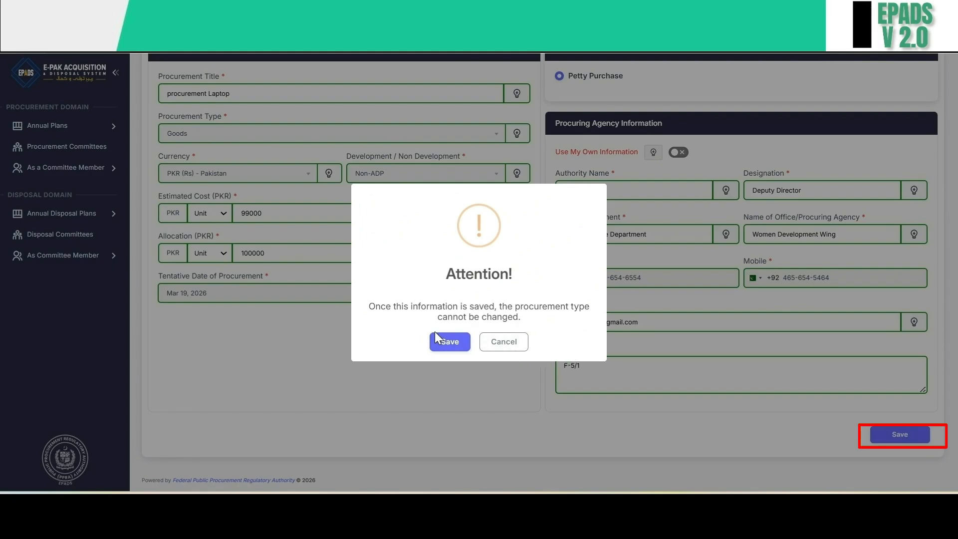
{"action": "left_click", "coordinate": [446, 344]}
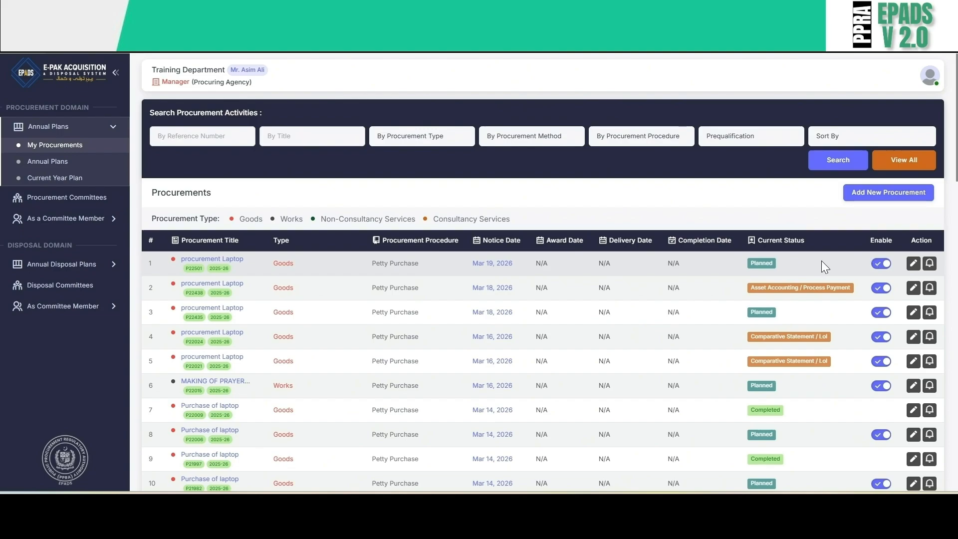
Open the newly added Mar 19, 2026 laptop procurement for editing, save its information and proceed to Purchase Initiation
{"action": "left_click", "coordinate": [914, 264]}
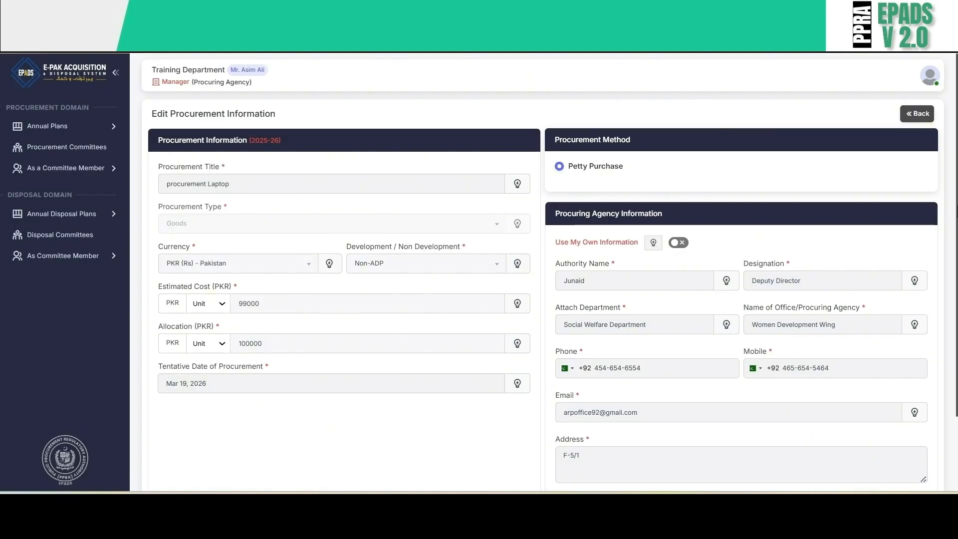
{"action": "scroll", "coordinate": [548, 272], "scroll_direction": "down", "scroll_amount": 2}
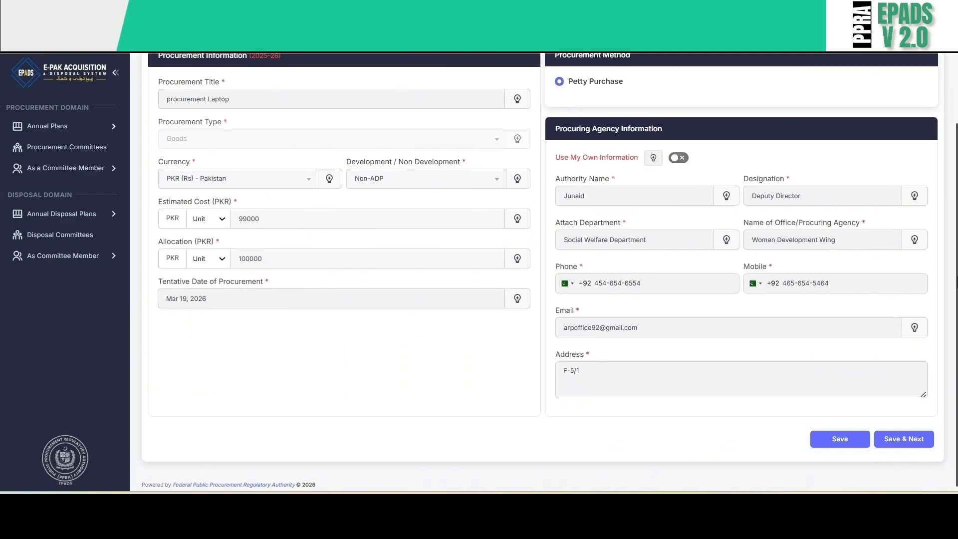
{"action": "left_click", "coordinate": [905, 439]}
Set the purchase type to Post-Facto Purchase (Already Purchased) and choose costing Individually for Each Item
{"action": "left_click", "coordinate": [259, 246]}
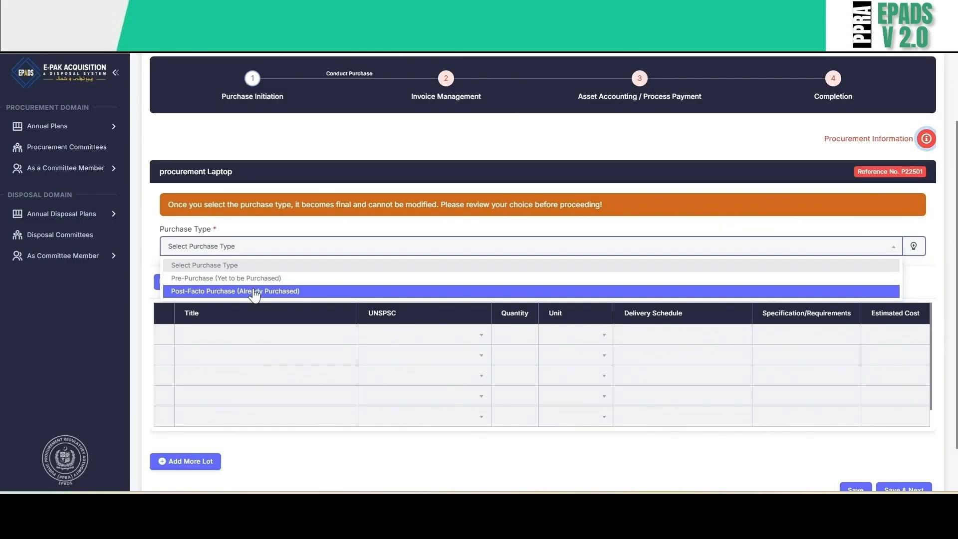
{"action": "left_click", "coordinate": [302, 291]}
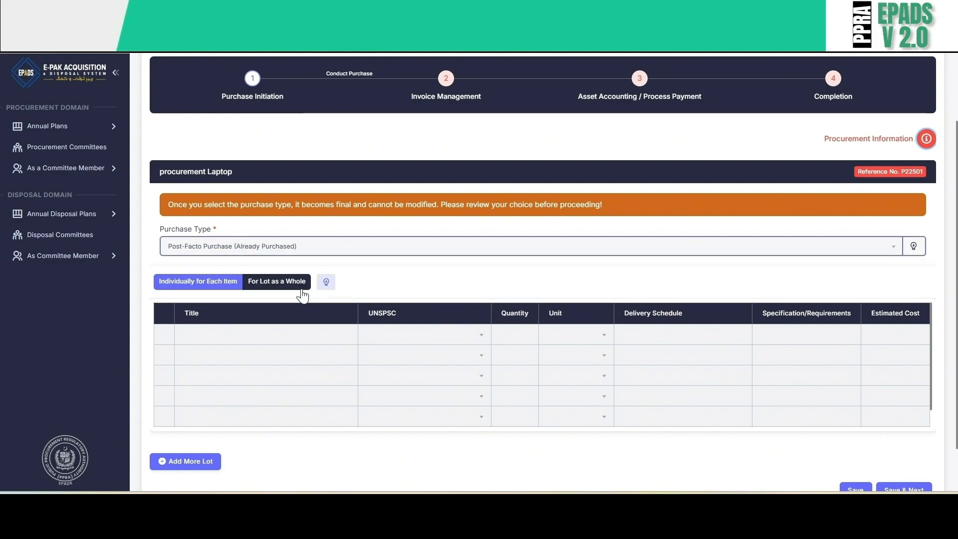
{"action": "left_click", "coordinate": [190, 283]}
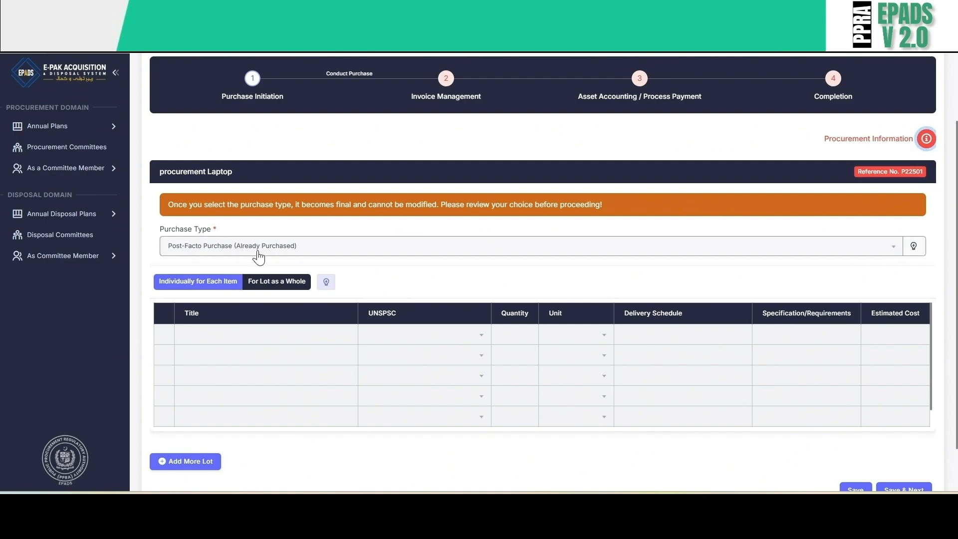
{"action": "left_click", "coordinate": [283, 286]}
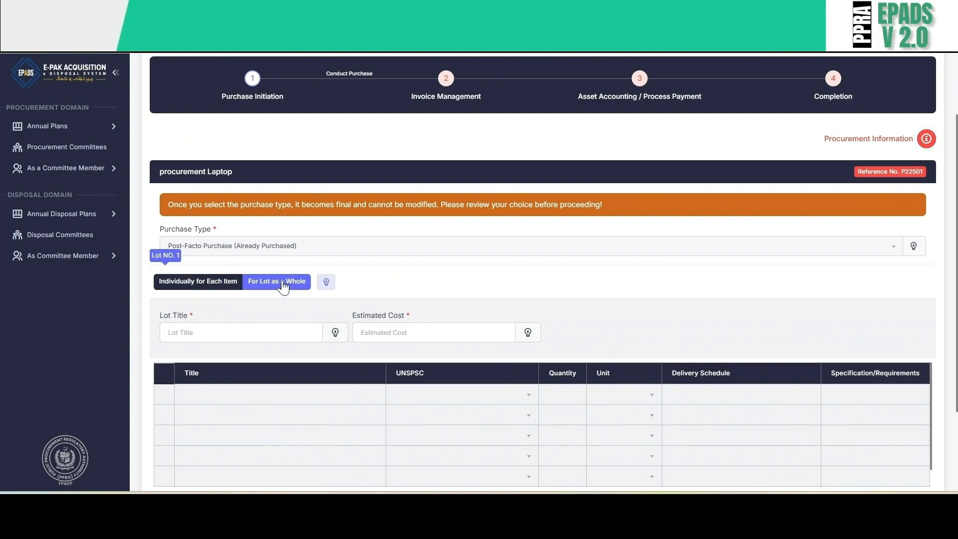
{"action": "left_click", "coordinate": [202, 285]}
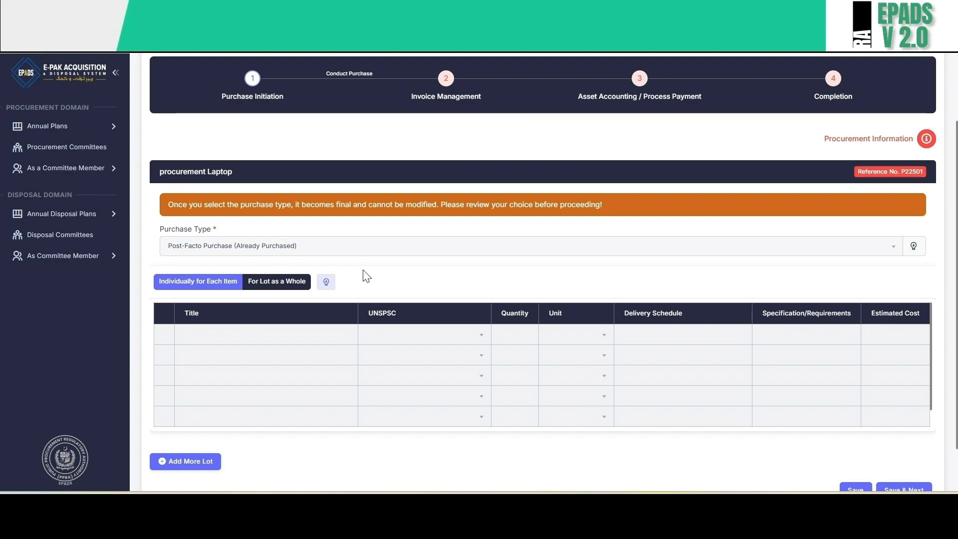
Add an item titled "Laptop" in the first row and assign it the UNSPSC category Notebook computer
{"action": "left_click", "coordinate": [241, 338]}
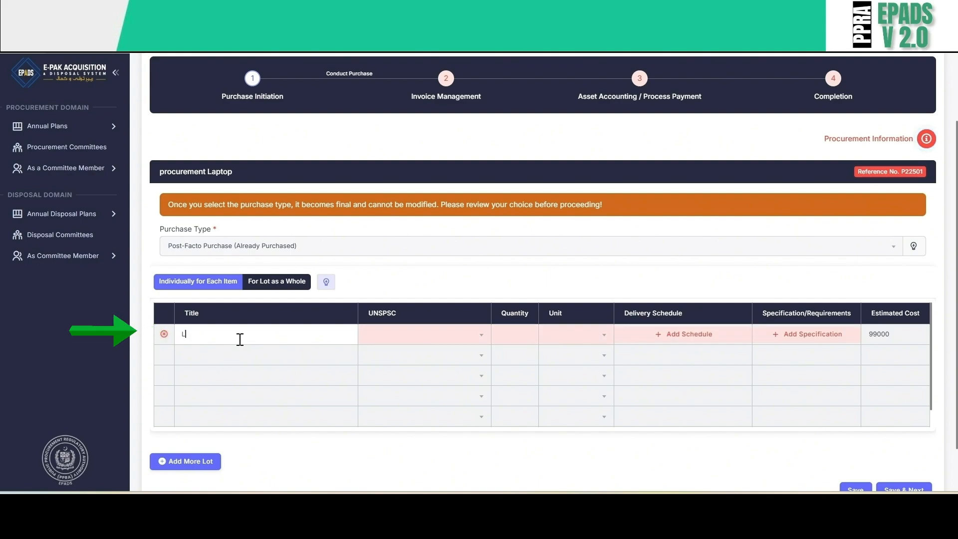
{"action": "type", "text": "Laptop"}
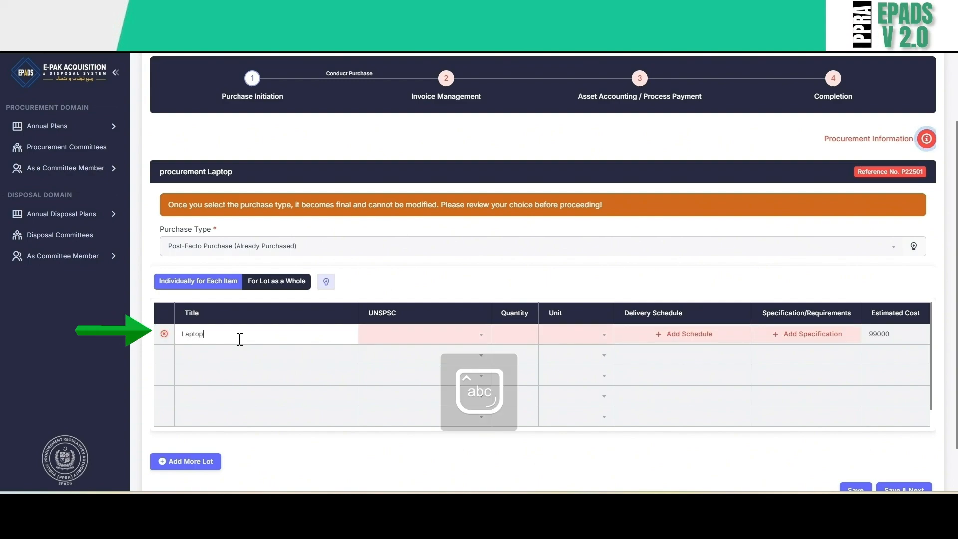
{"action": "left_click", "coordinate": [404, 340]}
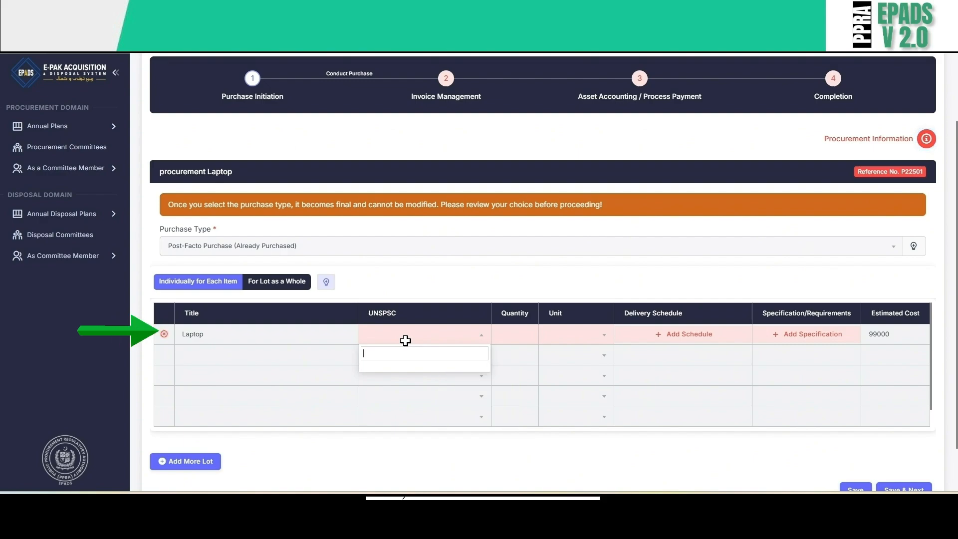
{"action": "type", "text": "n"}
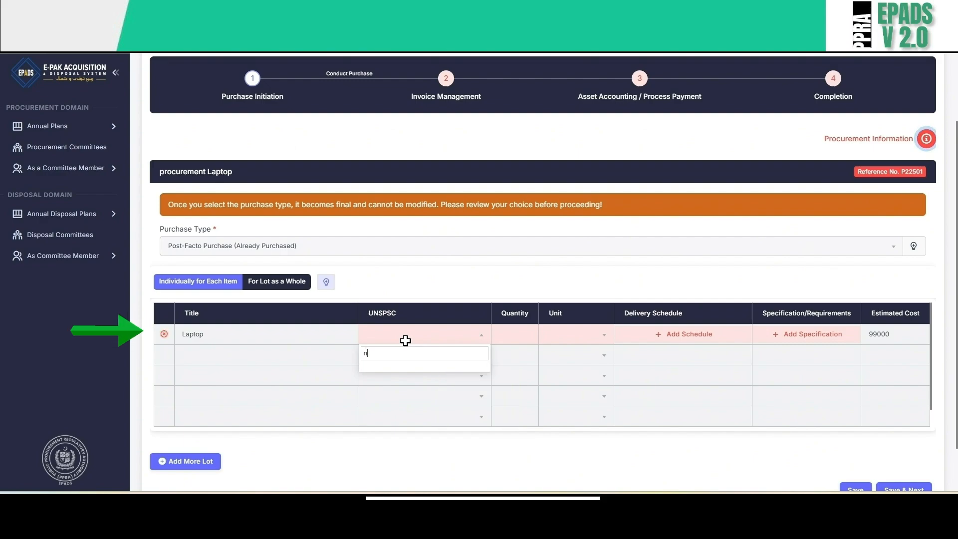
{"action": "type", "text": "otebook"}
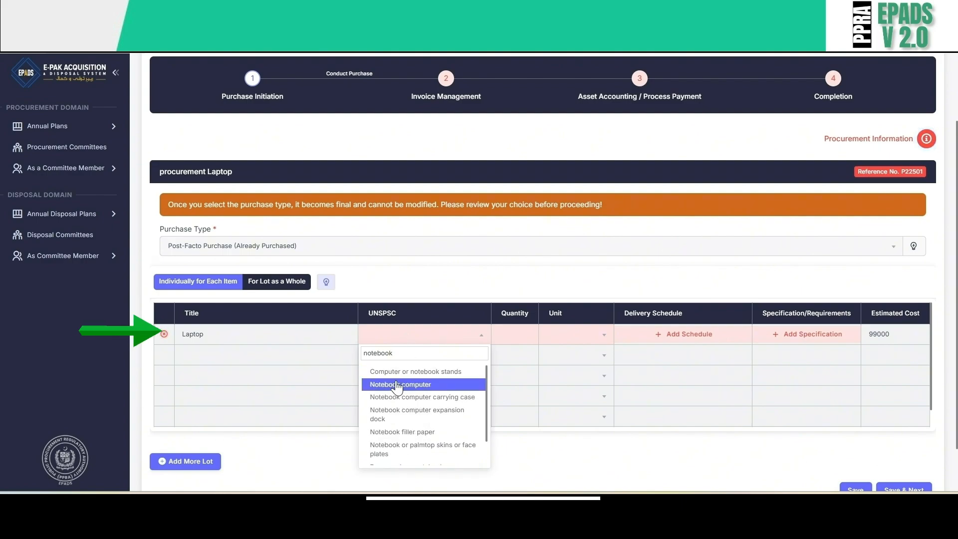
{"action": "left_click", "coordinate": [400, 384]}
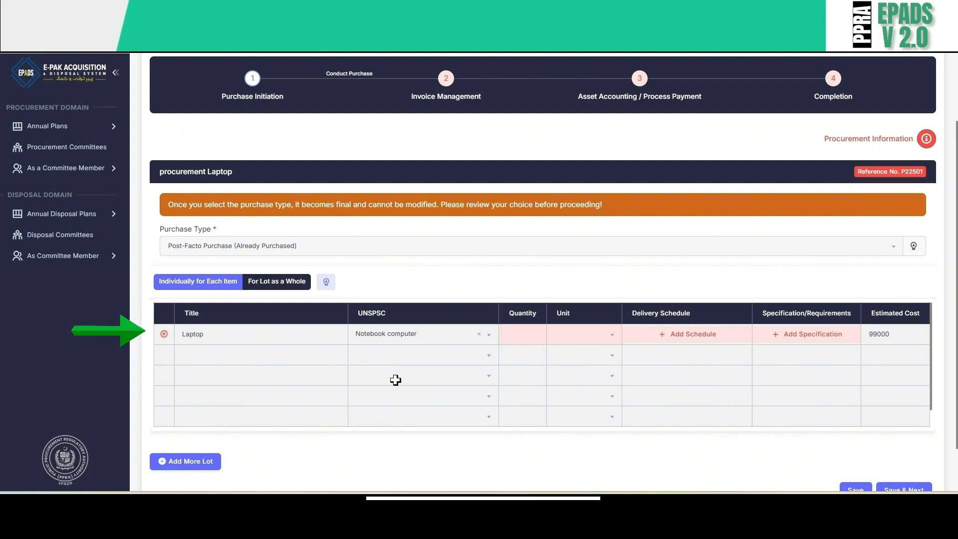
Give the Laptop item a quantity of 1 with No. as its unit
{"action": "left_click", "coordinate": [522, 334]}
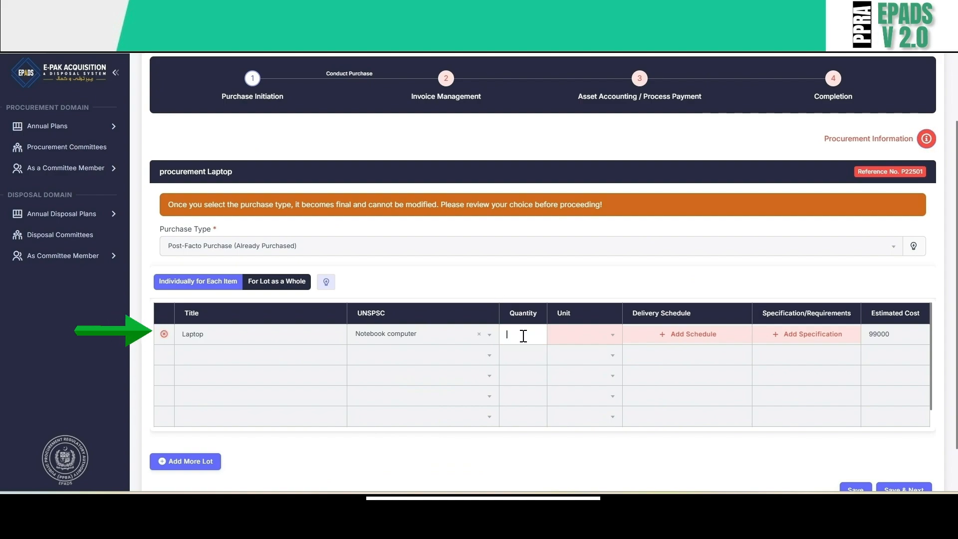
{"action": "type", "text": "1"}
{"action": "left_click", "coordinate": [589, 335]}
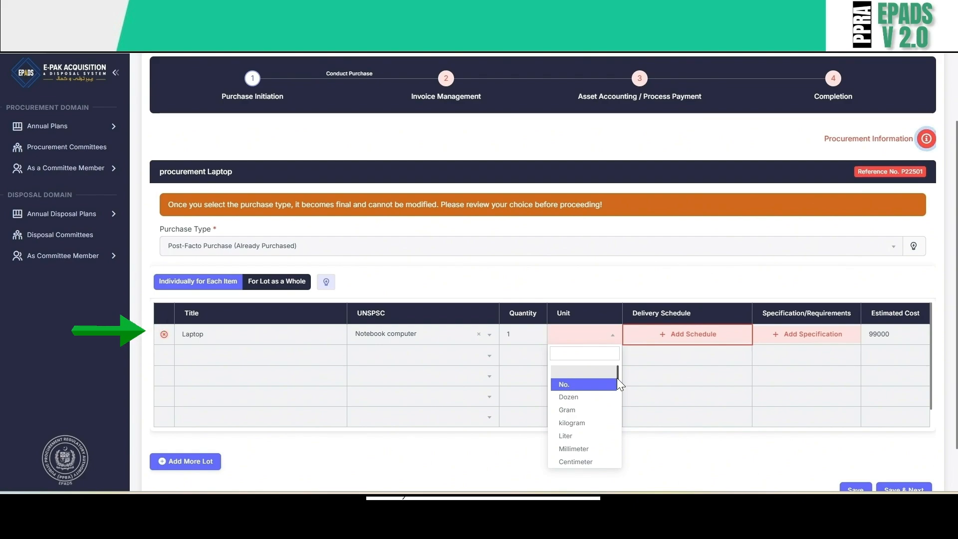
{"action": "left_click", "coordinate": [578, 389]}
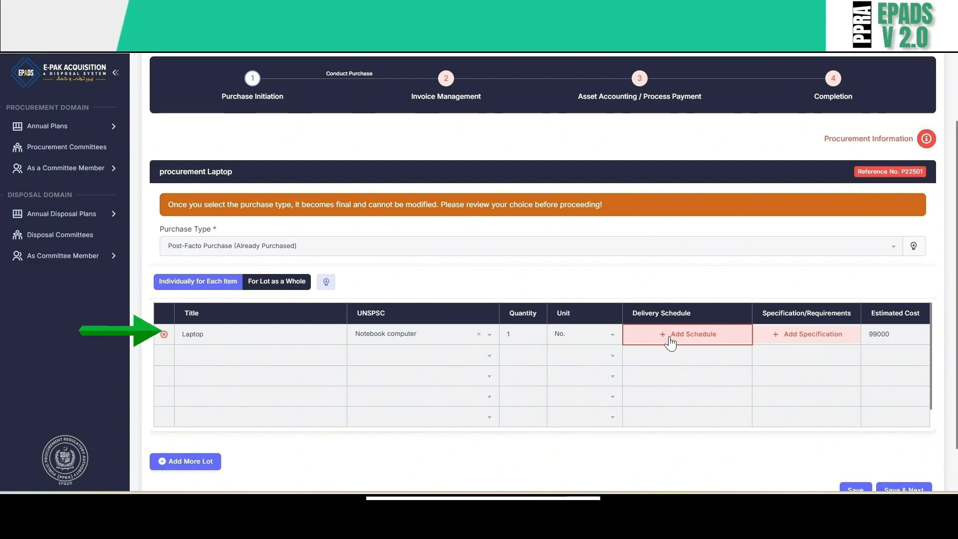
Add a delivery schedule for the Laptop item with the delivery address, date 20.04.2026 and quantity 1, and save it
{"action": "left_click", "coordinate": [685, 337]}
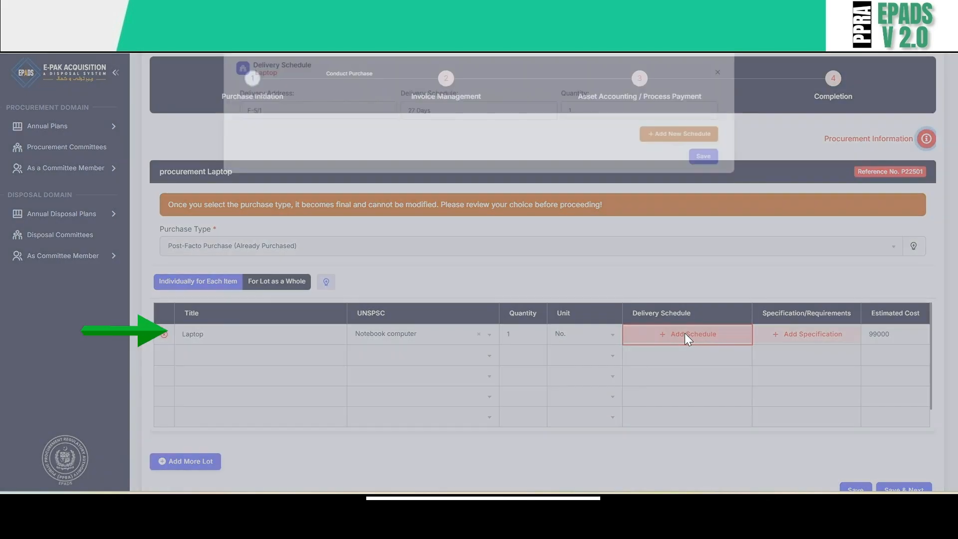
{"action": "left_click", "coordinate": [642, 142]}
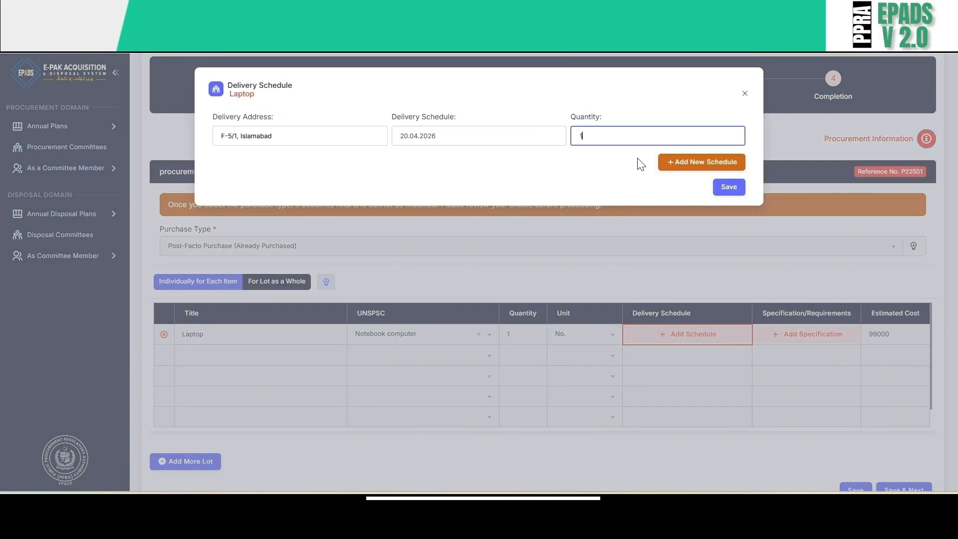
{"action": "left_click", "coordinate": [728, 187]}
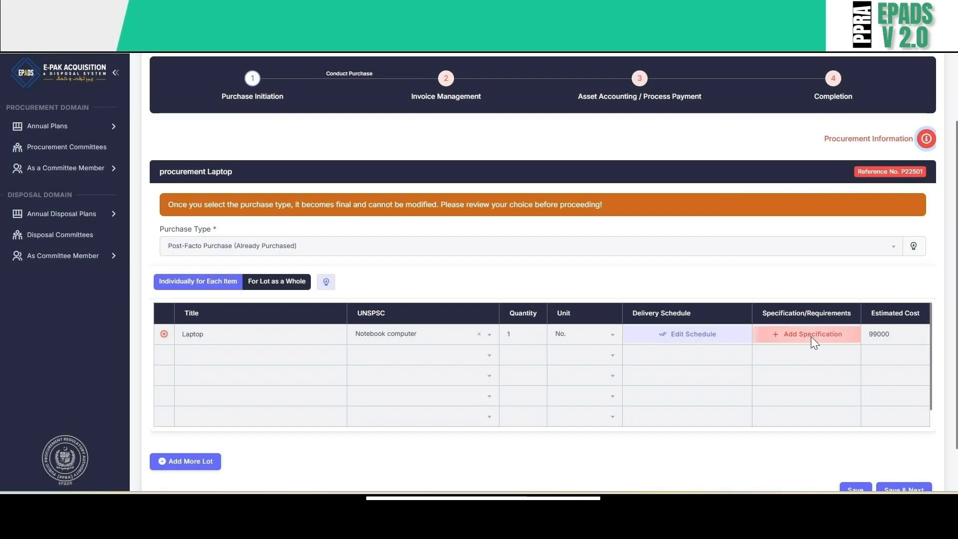
Open the Laptop item's technical specification, look through the text, table and Excel import modes, and choose to write it in a table
{"action": "left_click", "coordinate": [810, 335]}
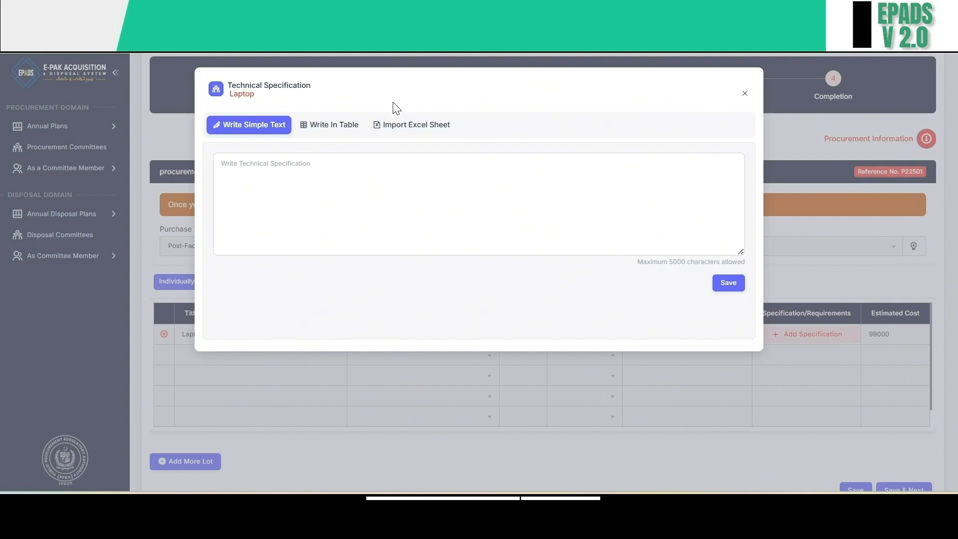
{"action": "left_click", "coordinate": [265, 160]}
{"action": "left_click", "coordinate": [337, 133]}
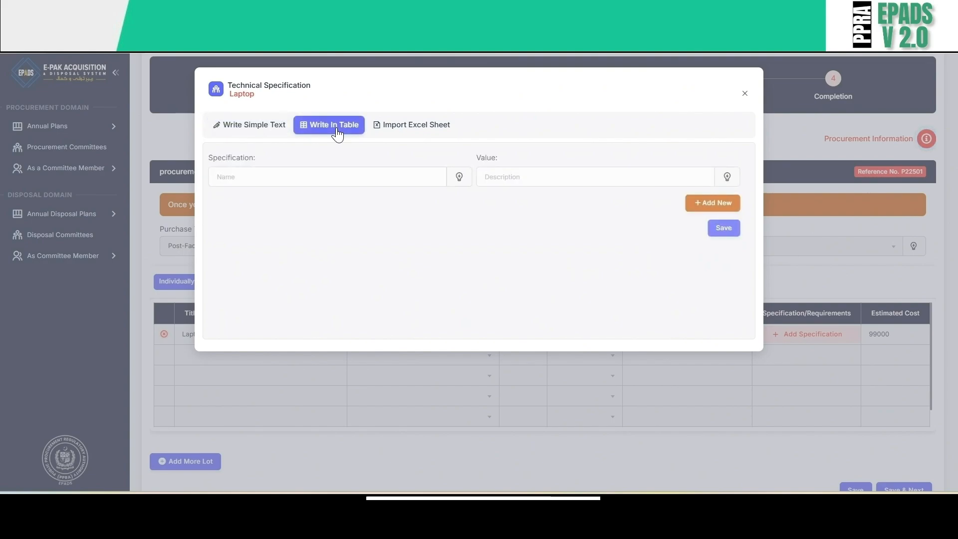
{"action": "left_click", "coordinate": [397, 135]}
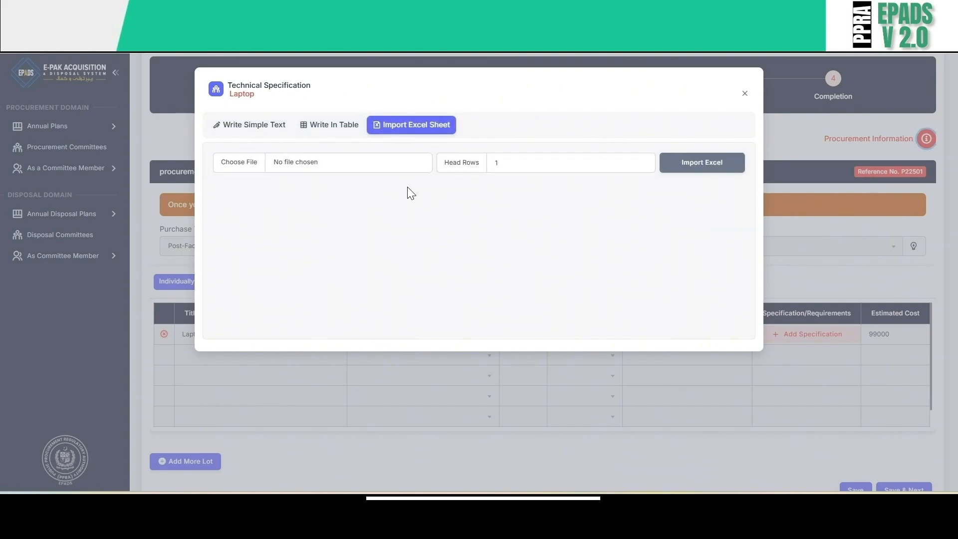
{"action": "left_click", "coordinate": [325, 124]}
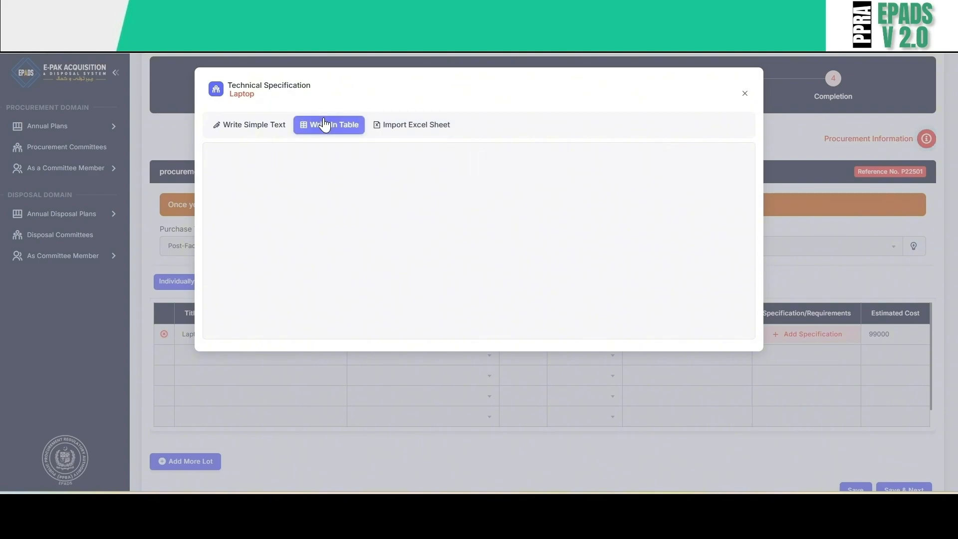
Fill the first specification row with the name Processor and the value "13th Generation or Higher"
{"action": "left_click", "coordinate": [280, 177]}
{"action": "key", "text": "Caps_Lock"}
{"action": "type", "text": "P"}
{"action": "key", "text": "Caps_Lock"}
{"action": "type", "text": "rocessor"}
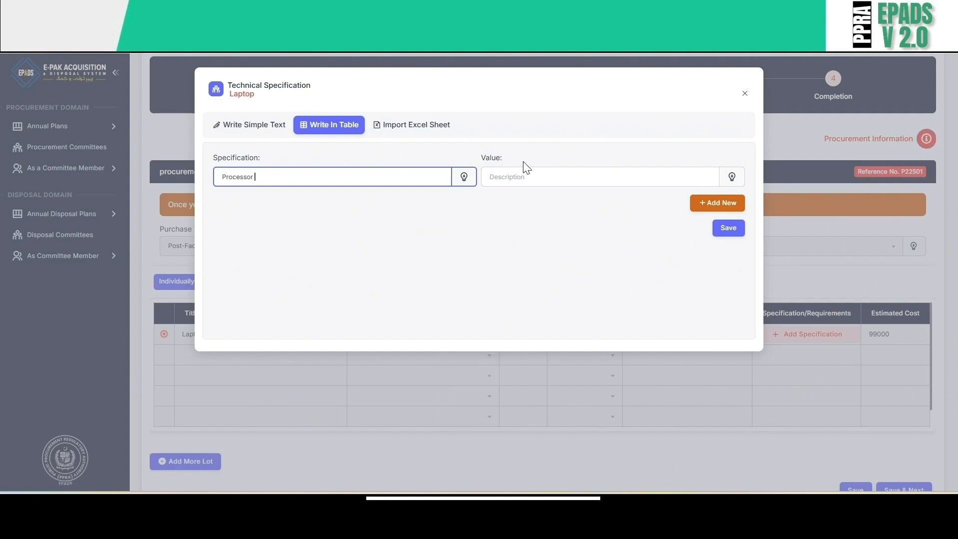
{"action": "left_click", "coordinate": [529, 176]}
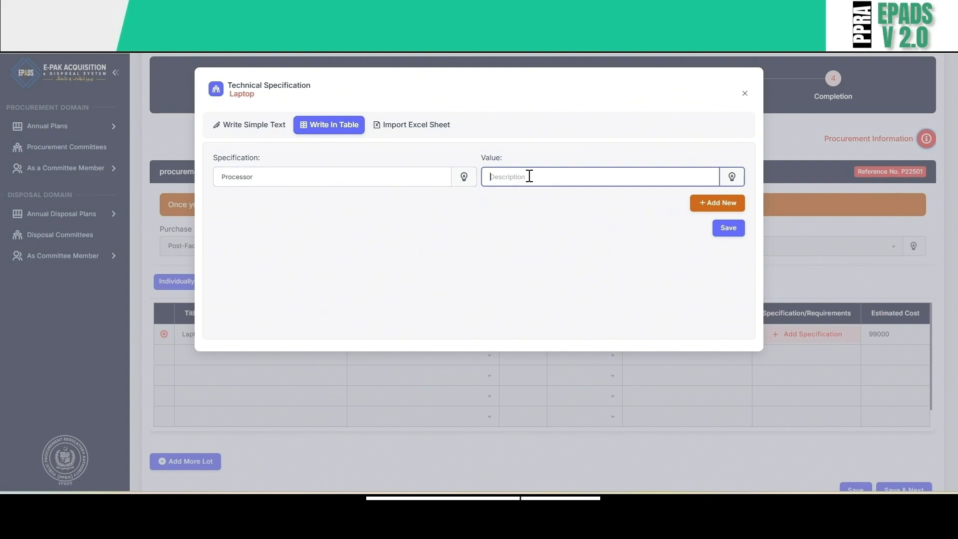
{"action": "type", "text": "13 tGenerat"}
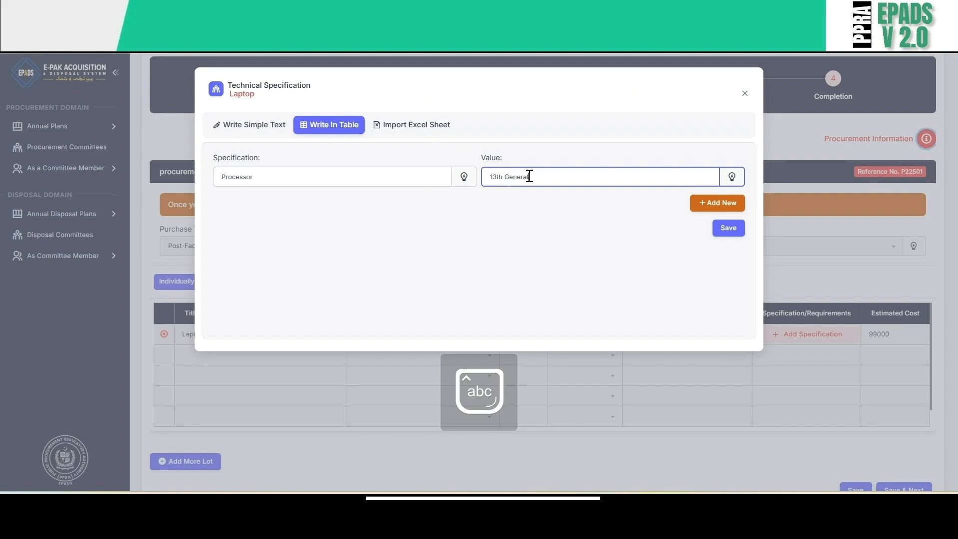
{"action": "type", "text": "ion or Higher"}
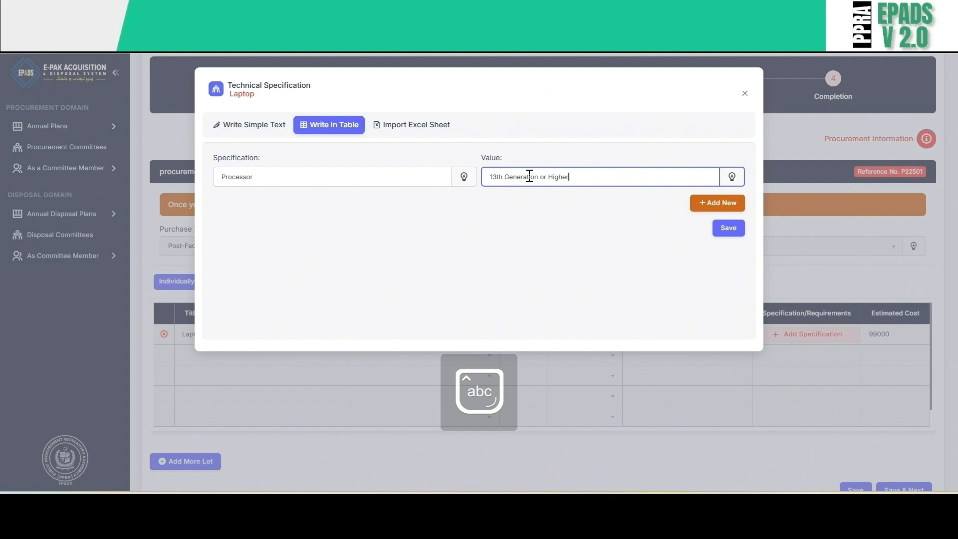
Add specification rows for Memory 16gb, Storage 2TB and Display "IPS Panel RTX 30 Series", and save the specification
{"action": "left_click", "coordinate": [702, 204]}
{"action": "left_click", "coordinate": [384, 219]}
{"action": "left_click", "coordinate": [383, 218]}
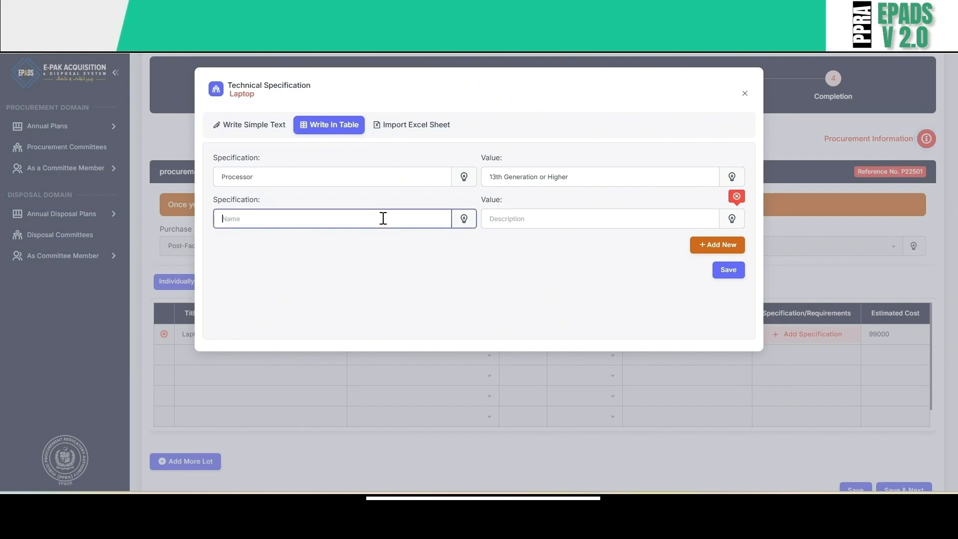
{"action": "key", "text": "Caps_Lock"}
{"action": "type", "text": "M"}
{"action": "key", "text": "Caps_Lock"}
{"action": "type", "text": "emory"}
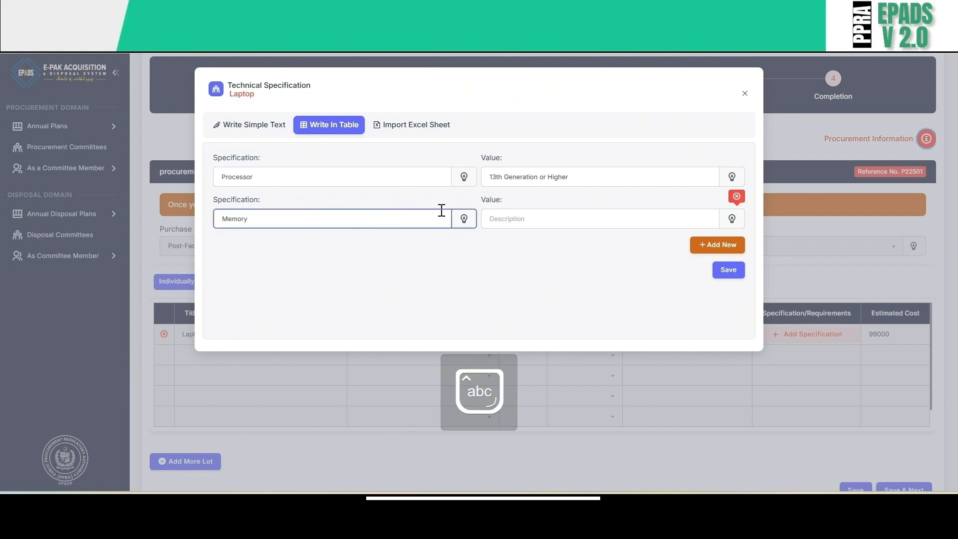
{"action": "left_click", "coordinate": [532, 214]}
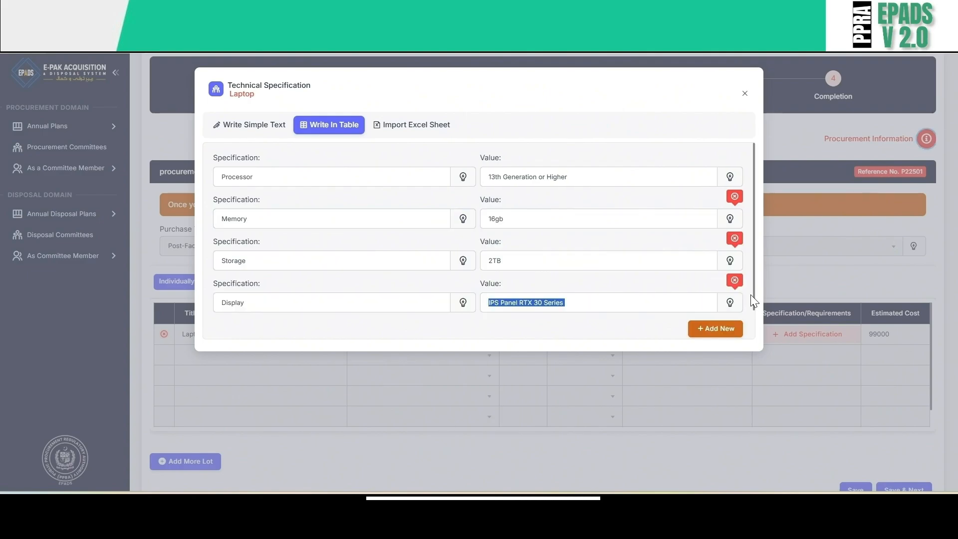
{"action": "scroll", "coordinate": [754, 303], "scroll_direction": "down", "scroll_amount": 1}
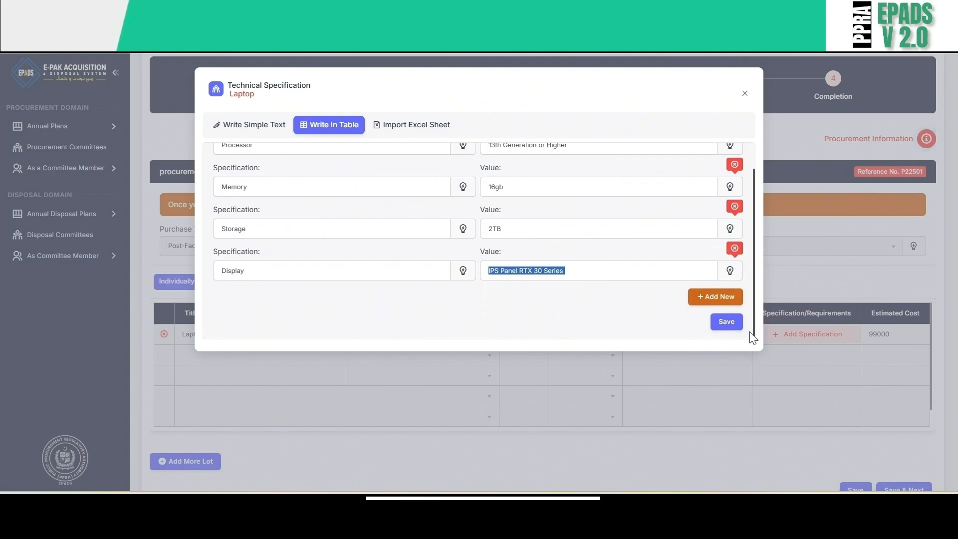
{"action": "left_click", "coordinate": [728, 322]}
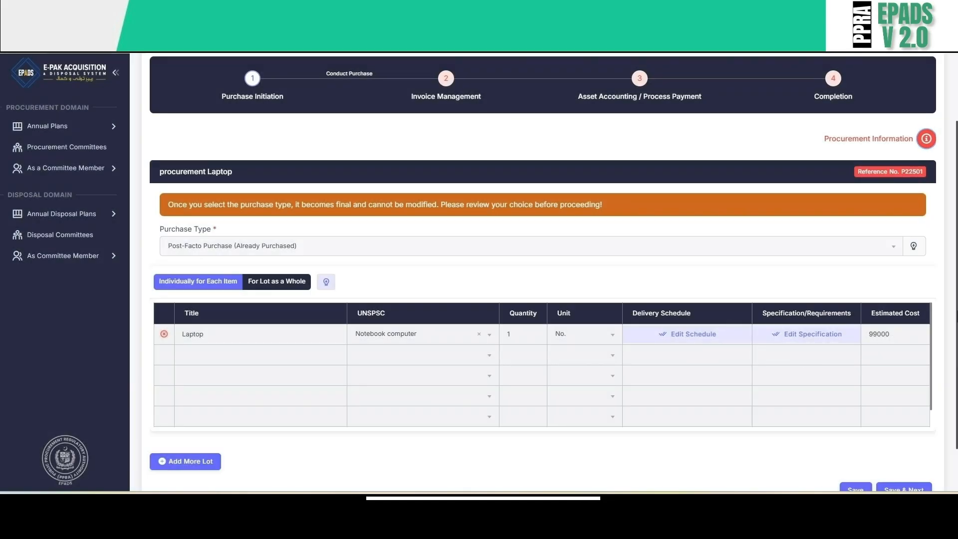
Save the item details, upload the image "laptop pic" for the Laptop item, and continue to invoice management
{"action": "scroll", "coordinate": [928, 419], "scroll_direction": "down", "scroll_amount": 2}
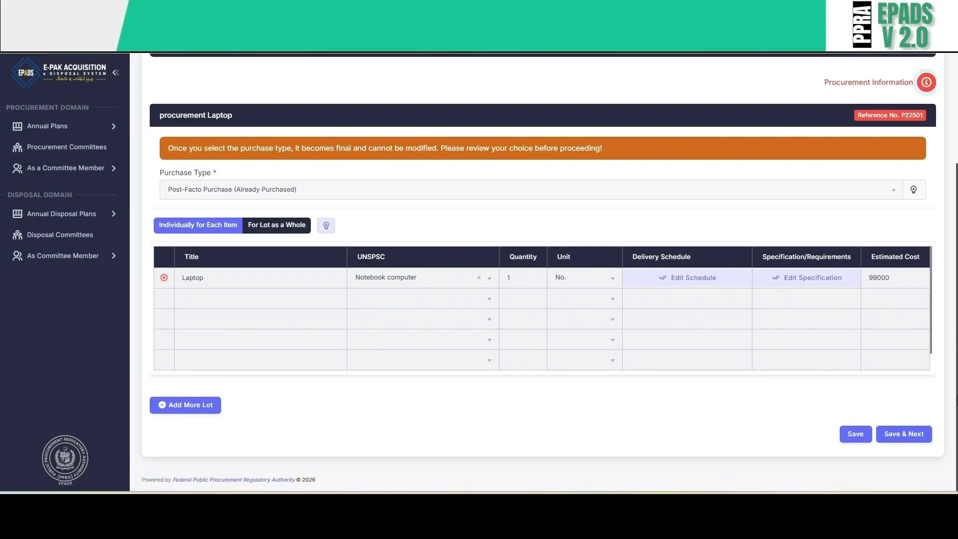
{"action": "left_click", "coordinate": [918, 433]}
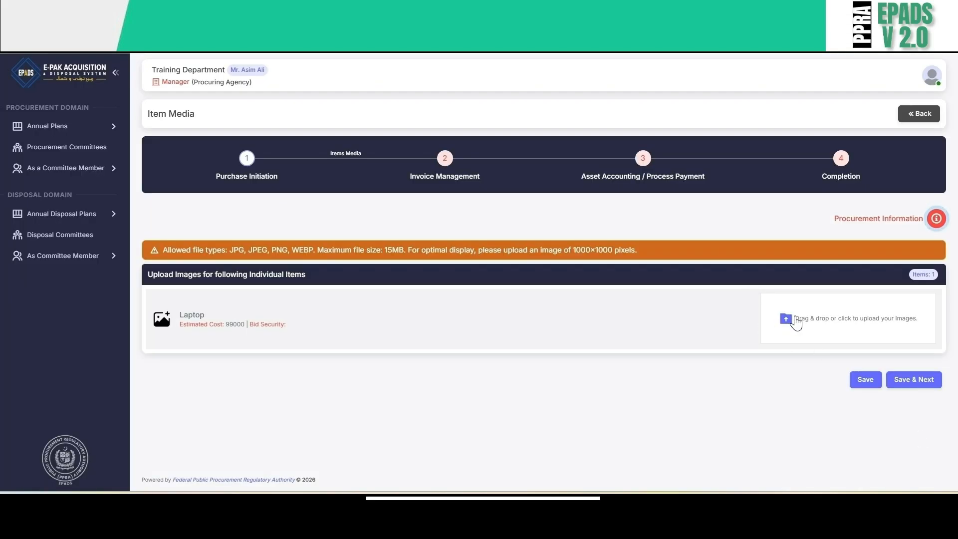
{"action": "left_click", "coordinate": [798, 319]}
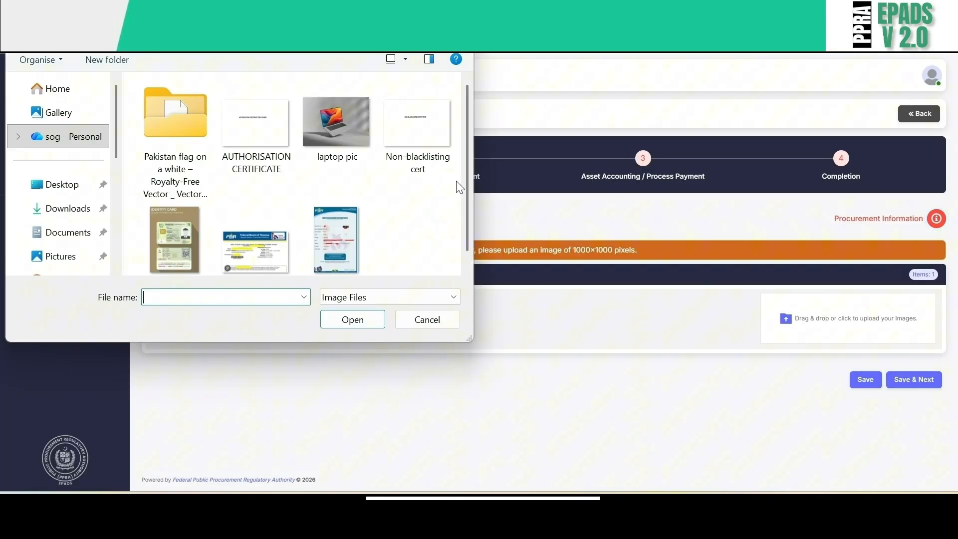
{"action": "left_click", "coordinate": [341, 127]}
{"action": "left_click", "coordinate": [373, 320]}
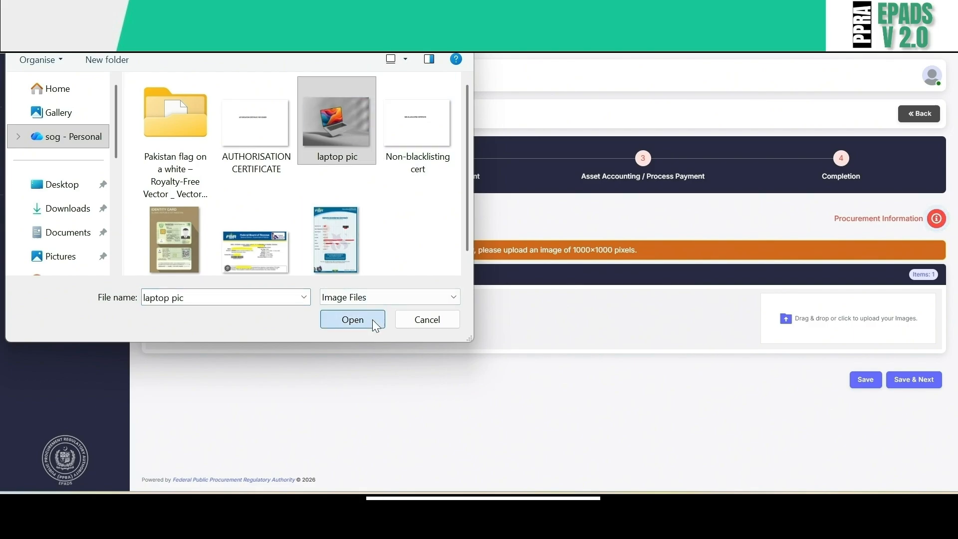
{"action": "left_click", "coordinate": [919, 383]}
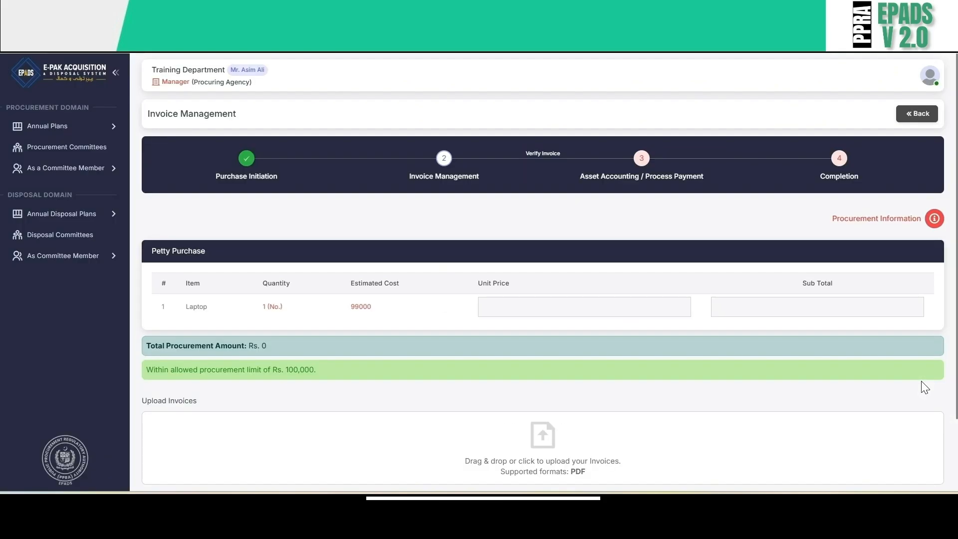
Try a unit price of 200000 for the Laptop item to test the allowed procurement limit
{"action": "scroll", "coordinate": [953, 148], "scroll_direction": "down", "scroll_amount": 2}
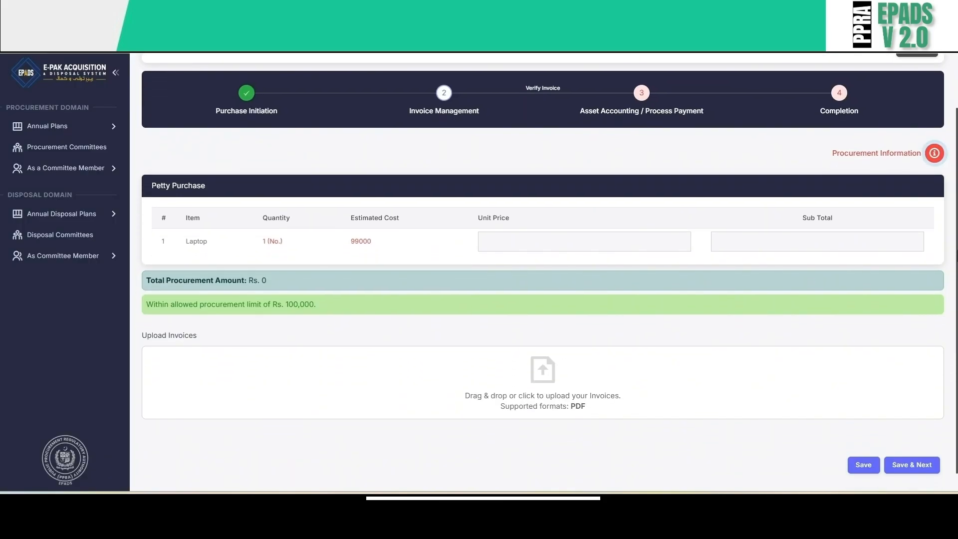
{"action": "scroll", "coordinate": [953, 147], "scroll_direction": "up", "scroll_amount": 2}
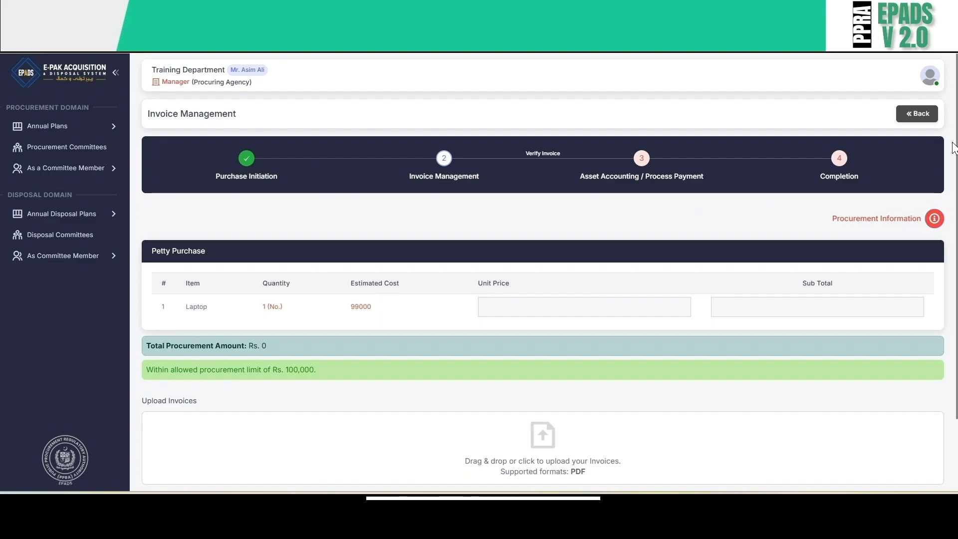
{"action": "scroll", "coordinate": [665, 196], "scroll_direction": "down", "scroll_amount": 1}
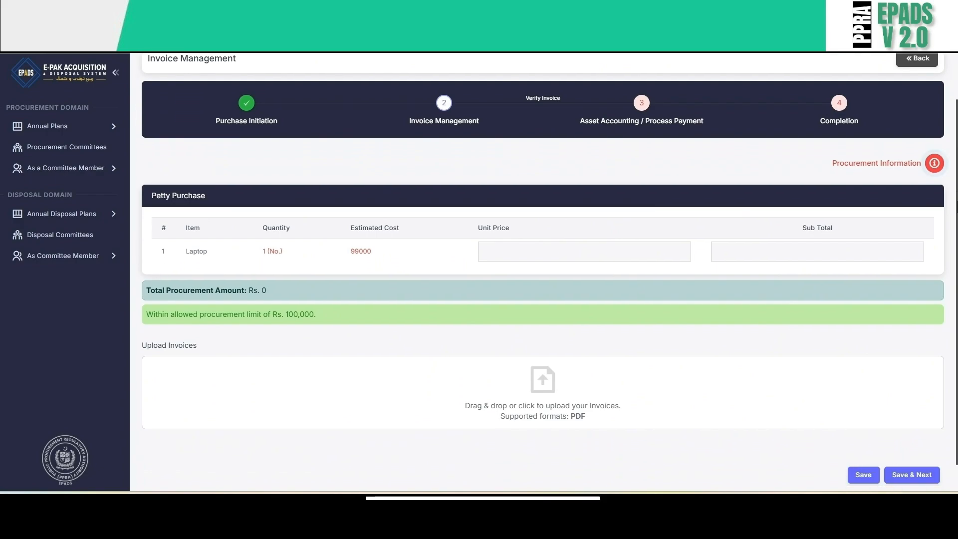
{"action": "left_click", "coordinate": [520, 246]}
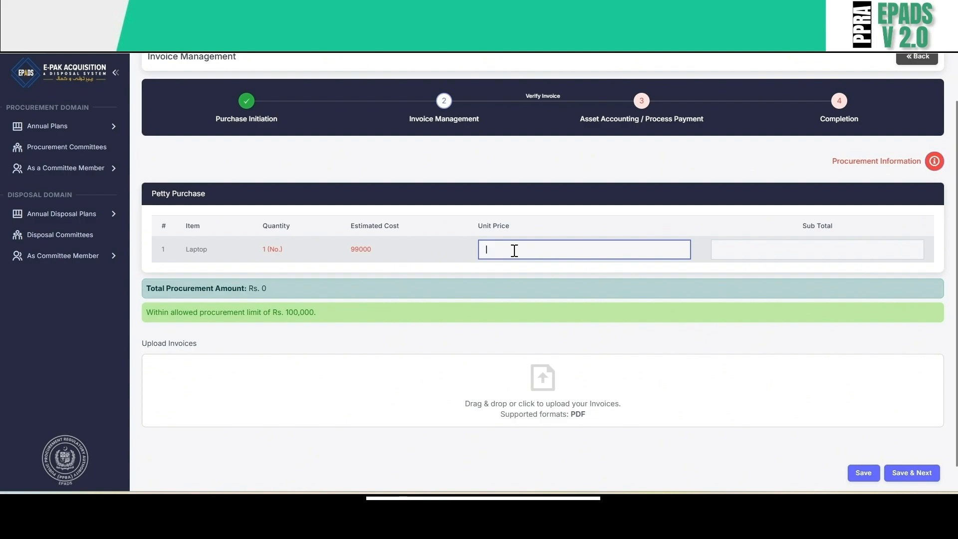
{"action": "type", "text": "00000"}
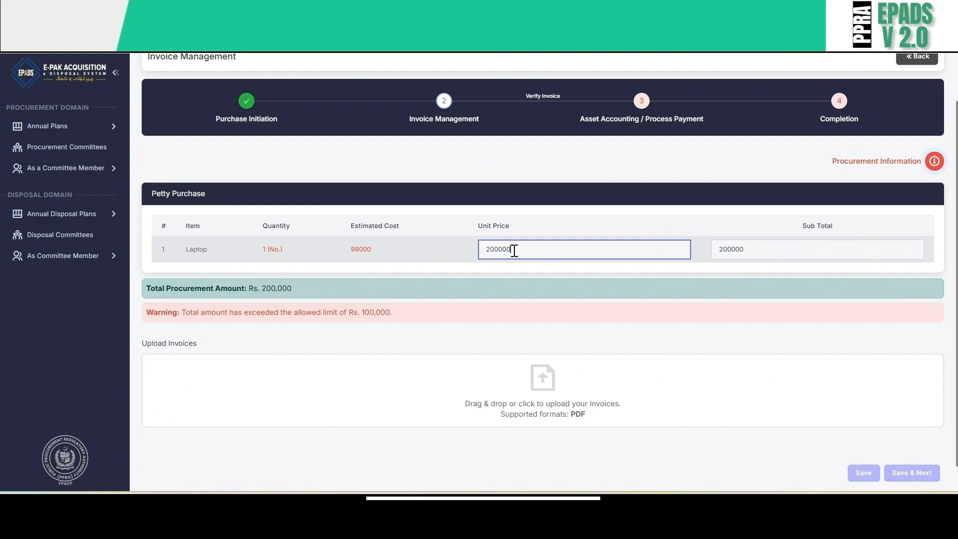
{"action": "left_click", "coordinate": [236, 326]}
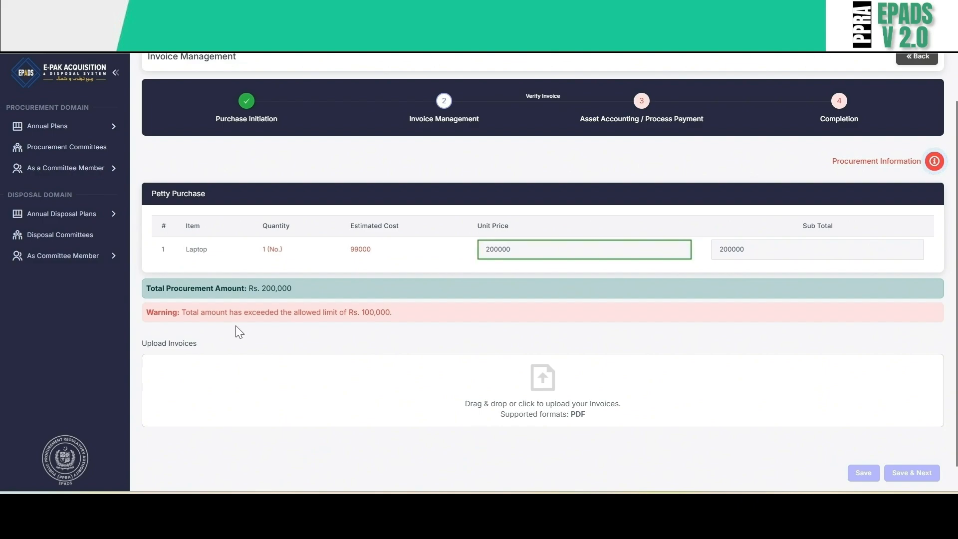
Set the Laptop item's unit price to 100000
{"action": "left_click", "coordinate": [579, 254]}
{"action": "key", "text": "BackSpace"}
{"action": "key", "text": "BackSpace"}
{"action": "key", "text": "BackSpace"}
{"action": "key", "text": "BackSpace"}
{"action": "key", "text": "BackSpace"}
{"action": "key", "text": "BackSpace"}
{"action": "type", "text": "100000"}
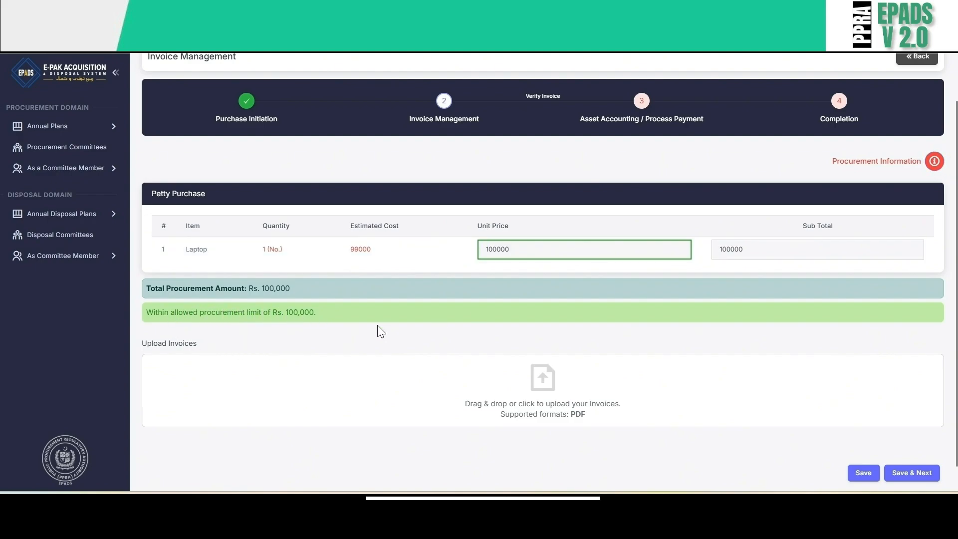
Upload a PDF invoice for the purchase, then save and continue to asset accounting and payment processing
{"action": "left_click", "coordinate": [542, 389]}
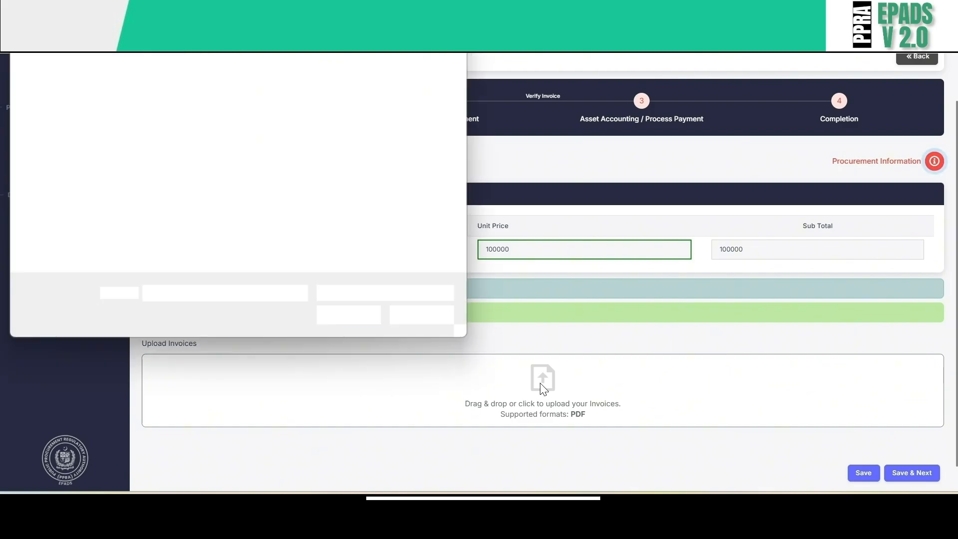
{"action": "double_click", "coordinate": [263, 124]}
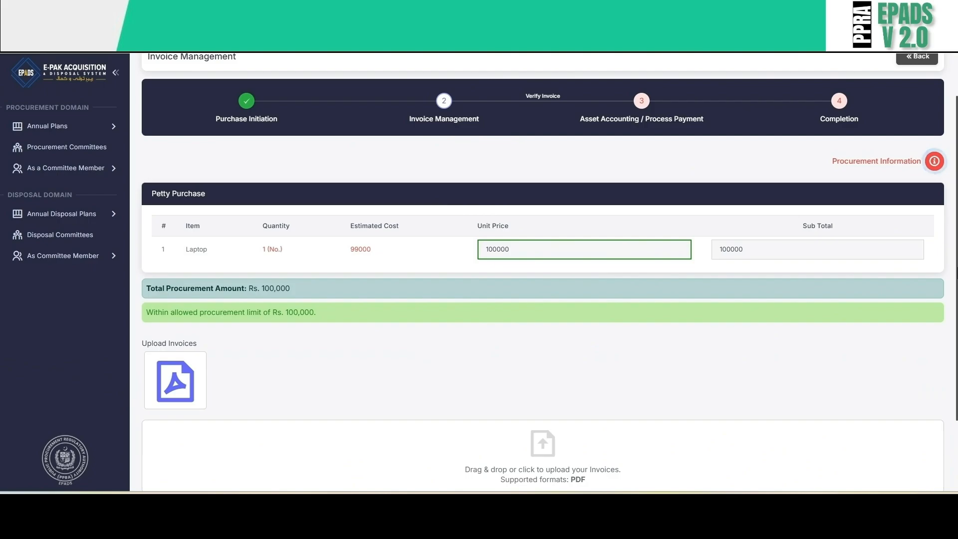
{"action": "scroll", "coordinate": [543, 300], "scroll_direction": "down", "scroll_amount": 2}
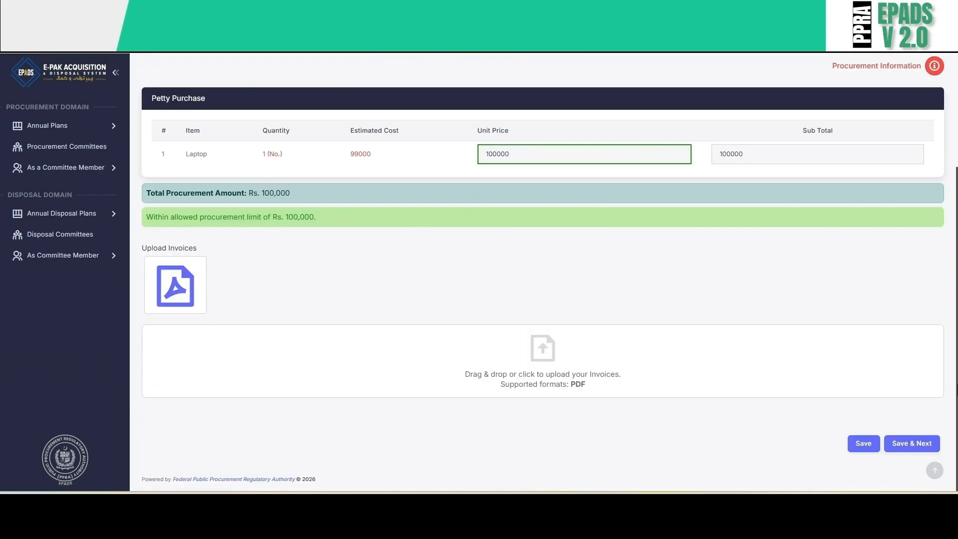
{"action": "left_click", "coordinate": [919, 449]}
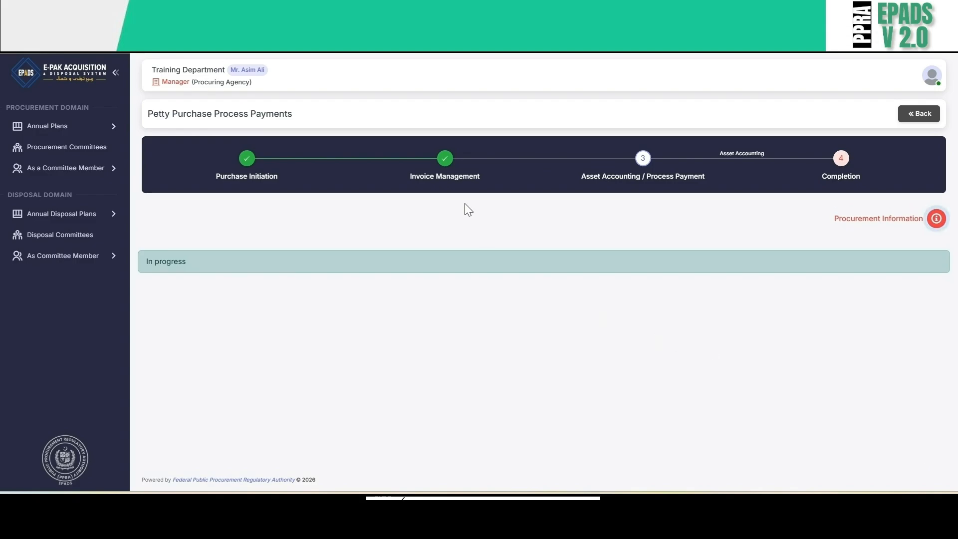
Open the My Procurements list to check the status of the laptop procurement
{"action": "left_click", "coordinate": [47, 126]}
{"action": "left_click", "coordinate": [60, 144]}
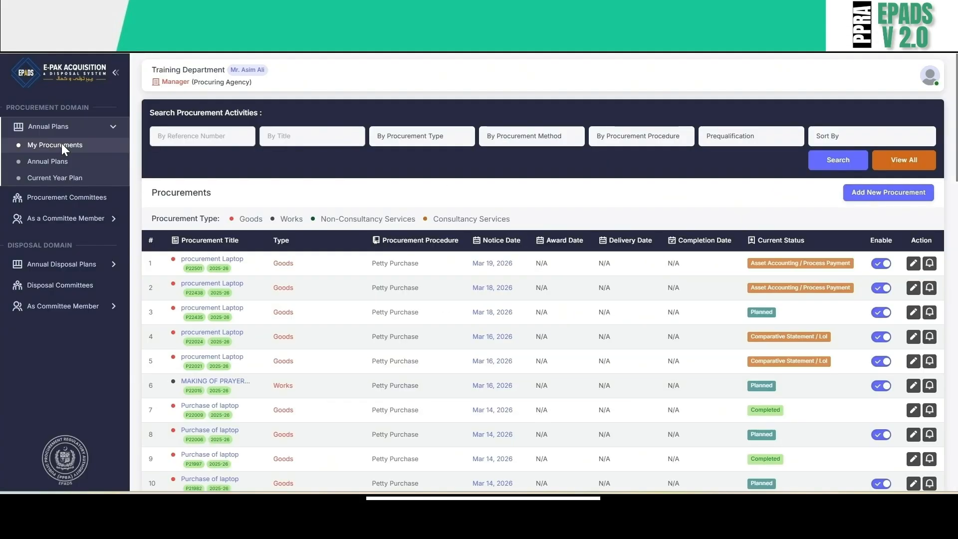